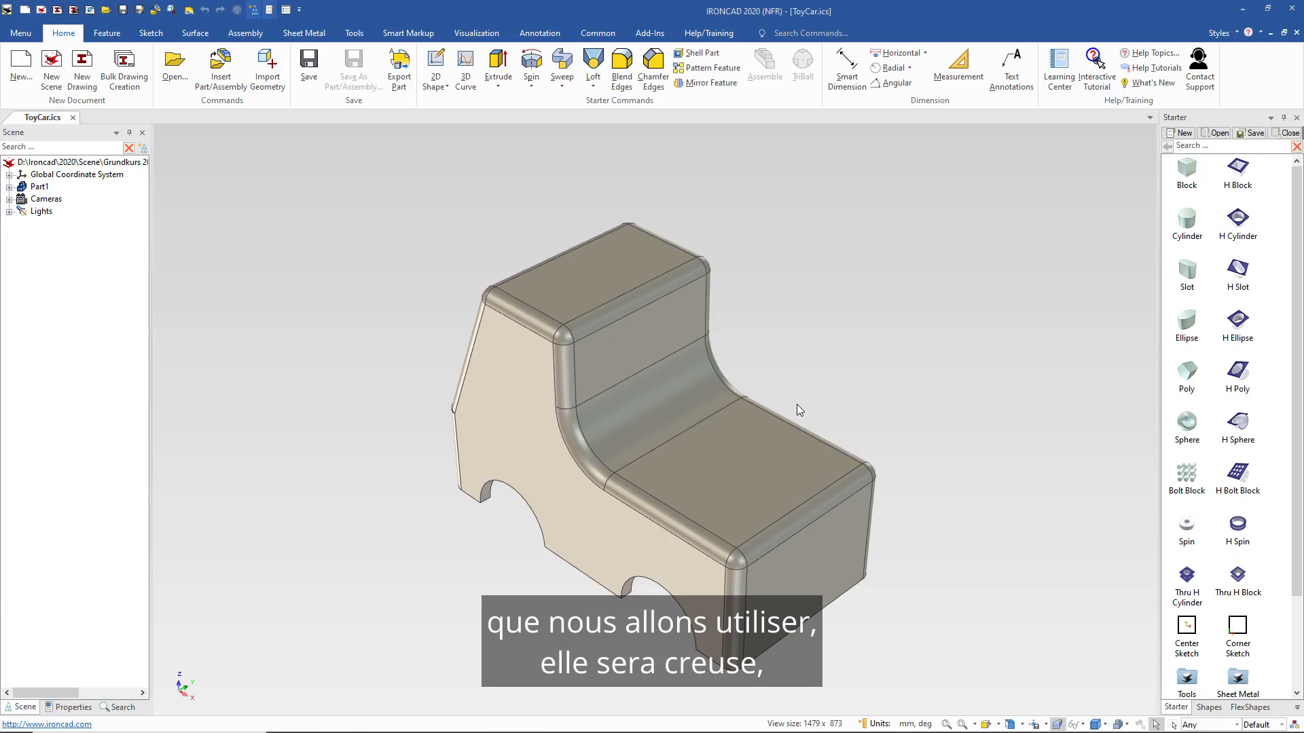
# Inspect the finished toy car body from the side and review the features that make up Part1.
pyautogui.moveTo(630, 576); pyautogui.dragTo(572, 614, button='middle')
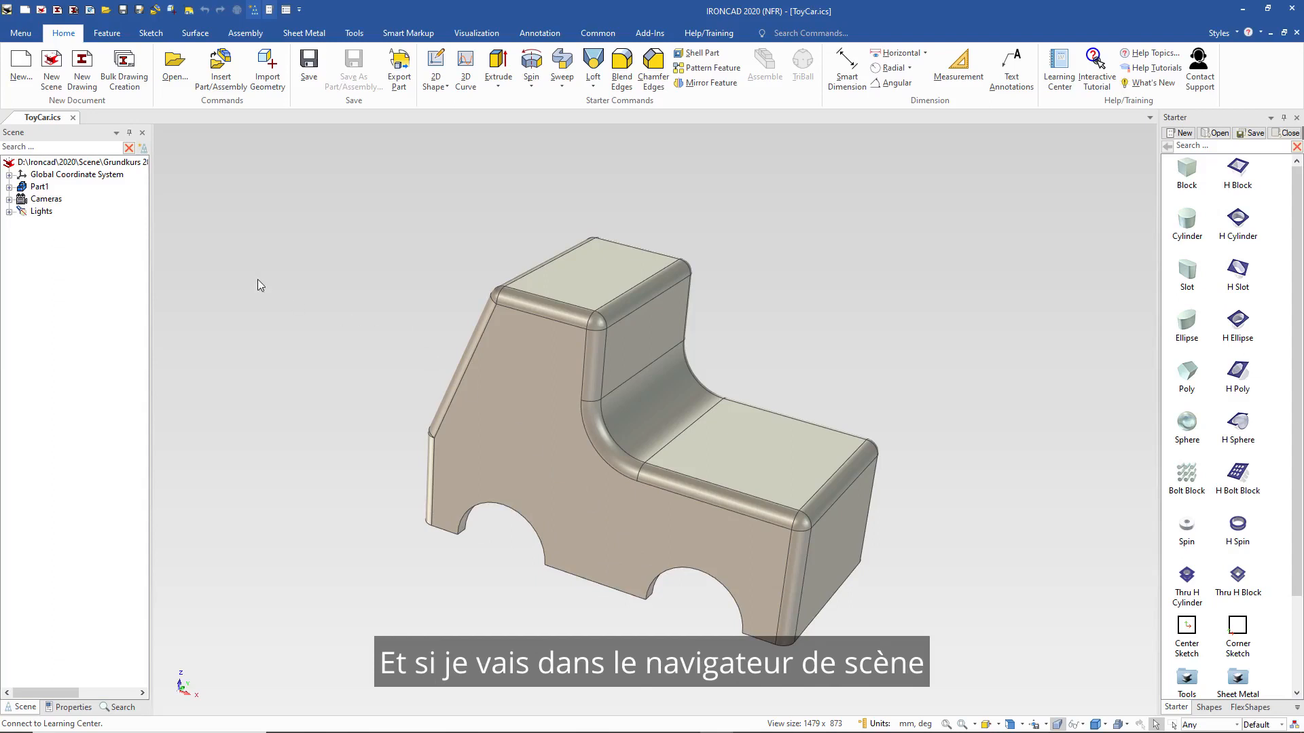
pyautogui.click(9, 187)
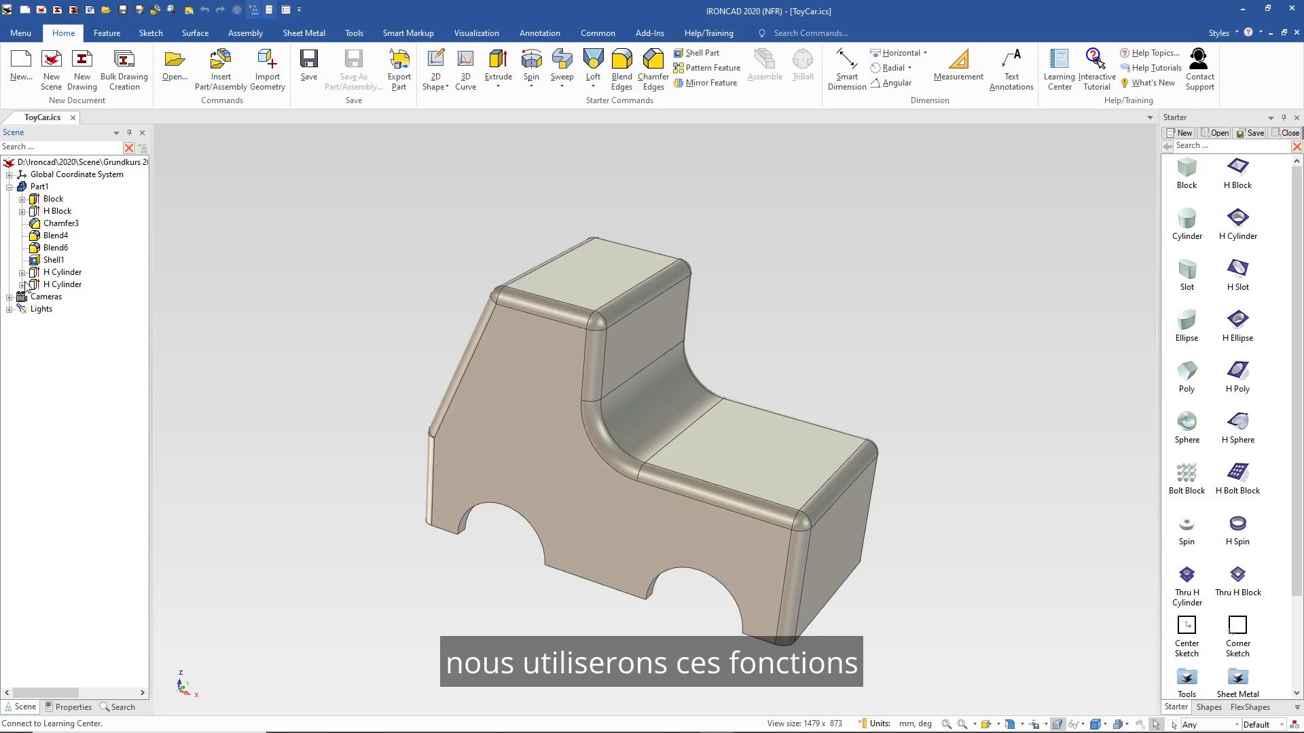
pyautogui.click(9, 187)
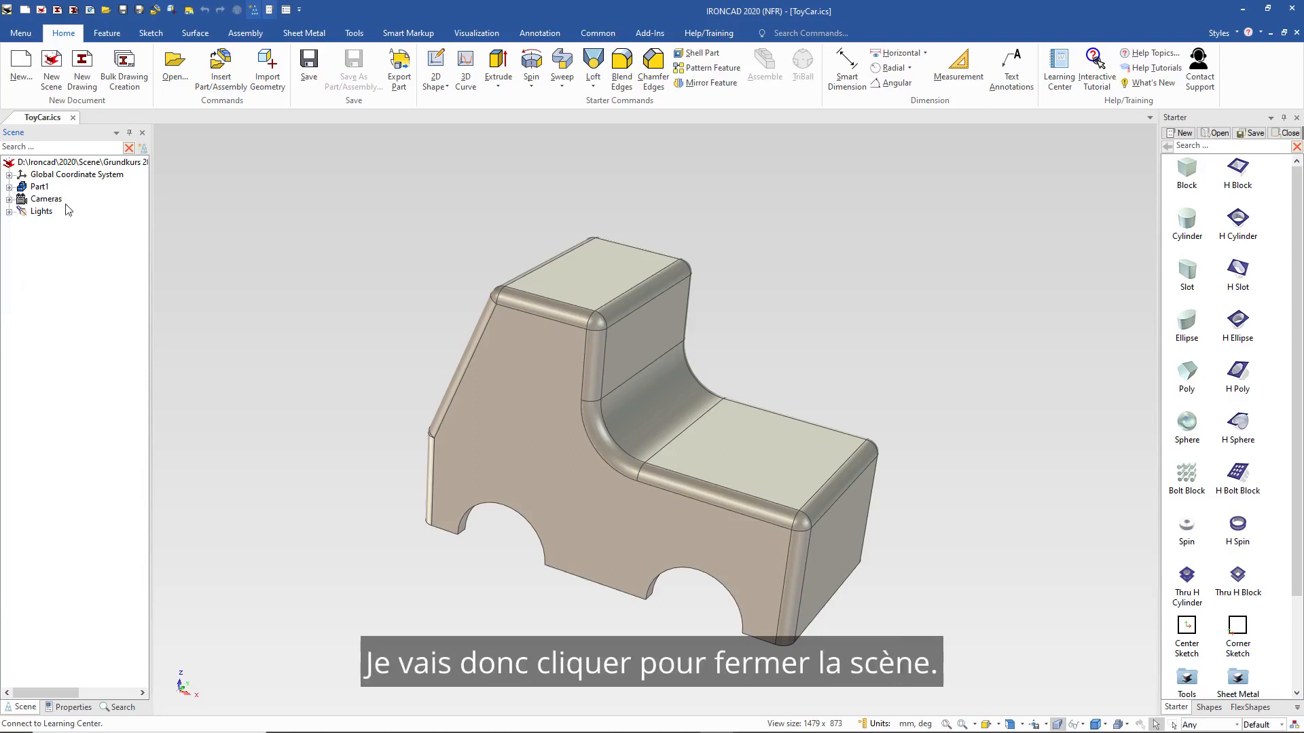
# Close the ToyCar scene without saving changes and start a new empty scene.
pyautogui.click(73, 118)
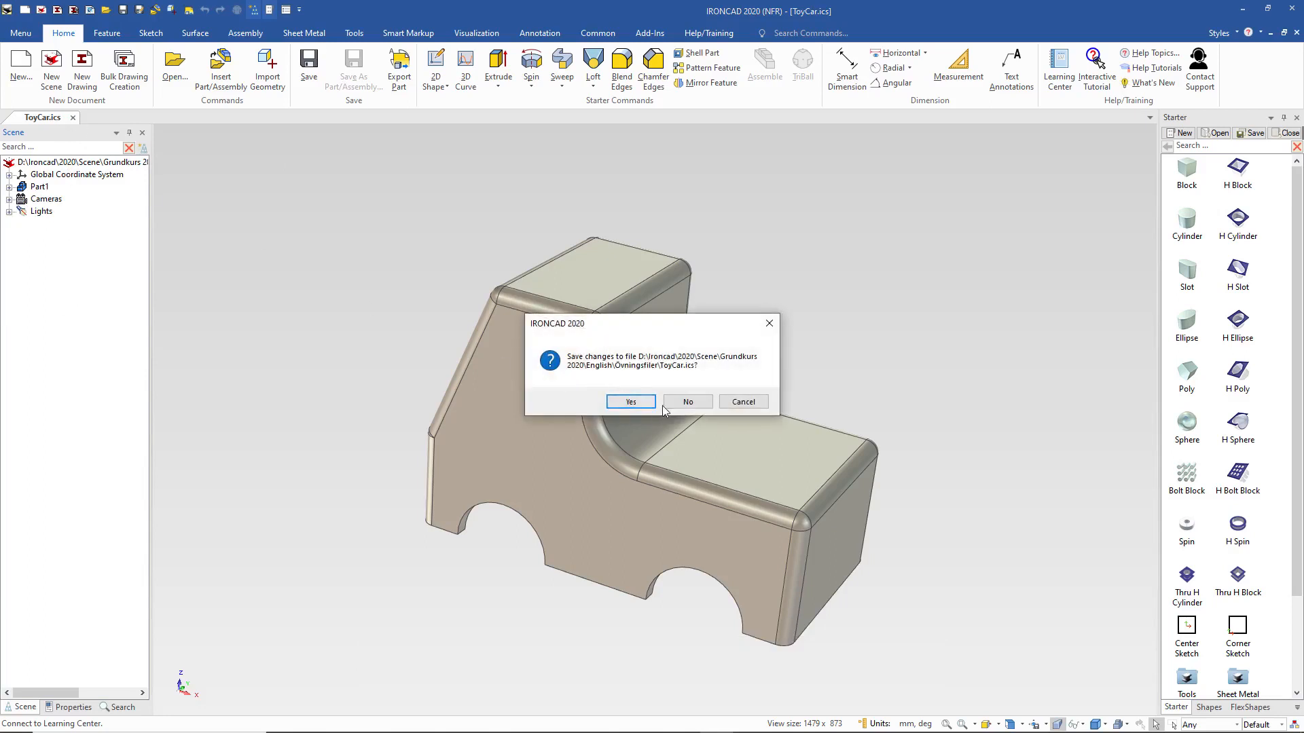
pyautogui.click(690, 402)
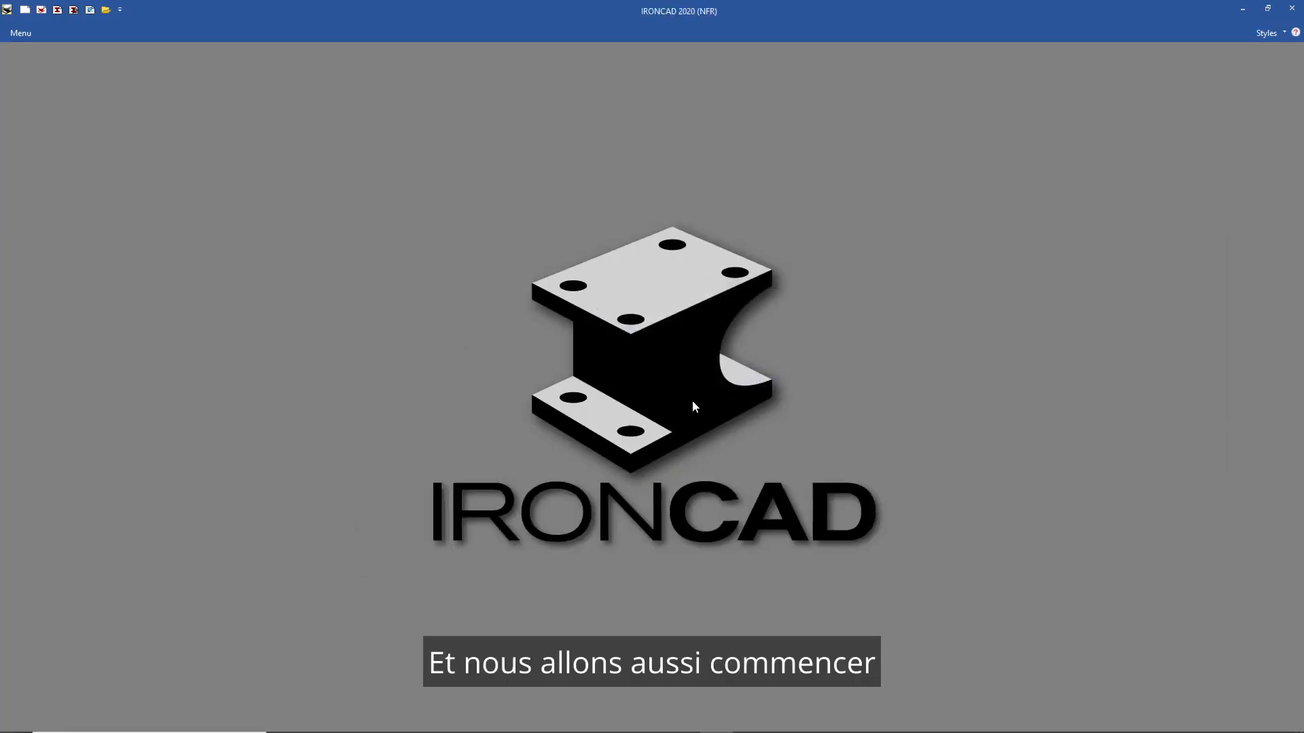
pyautogui.click(625, 290)
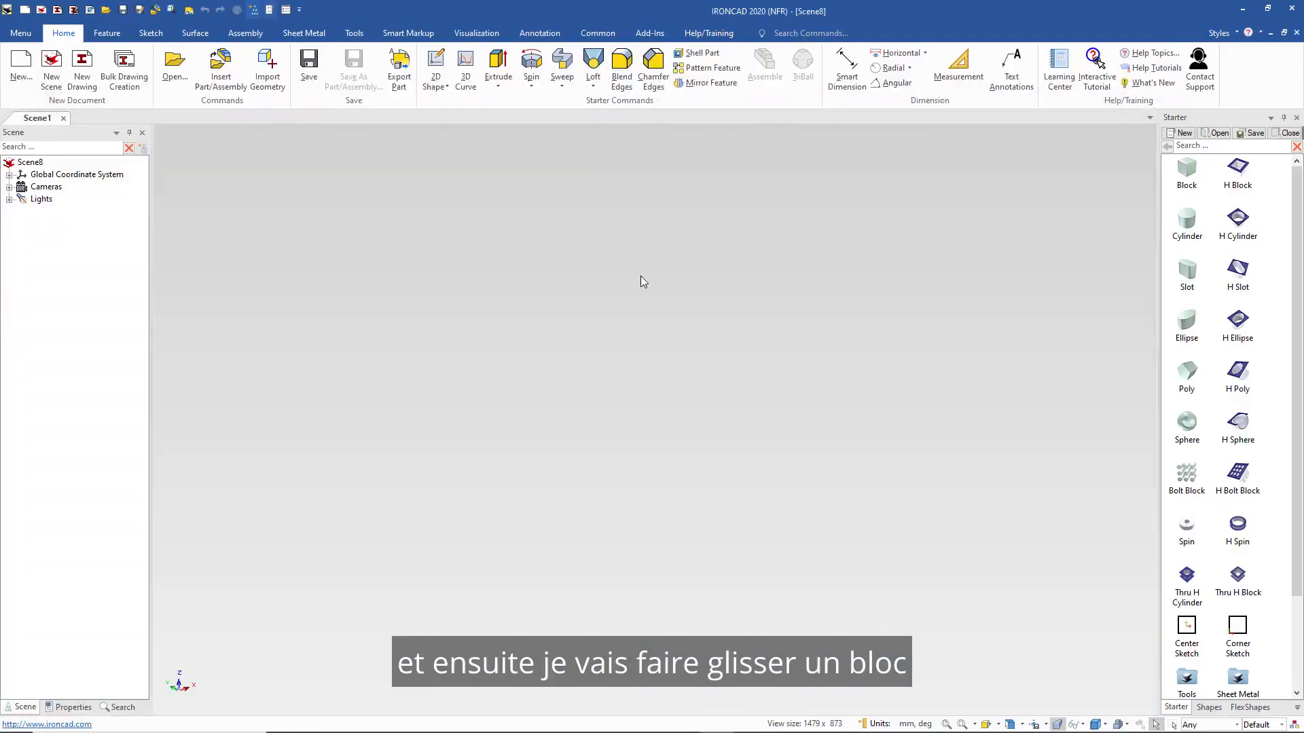
# Add a Block shape from the Starter catalog to the middle of the empty scene.
pyautogui.moveTo(1189, 170); pyautogui.dragTo(696, 413)
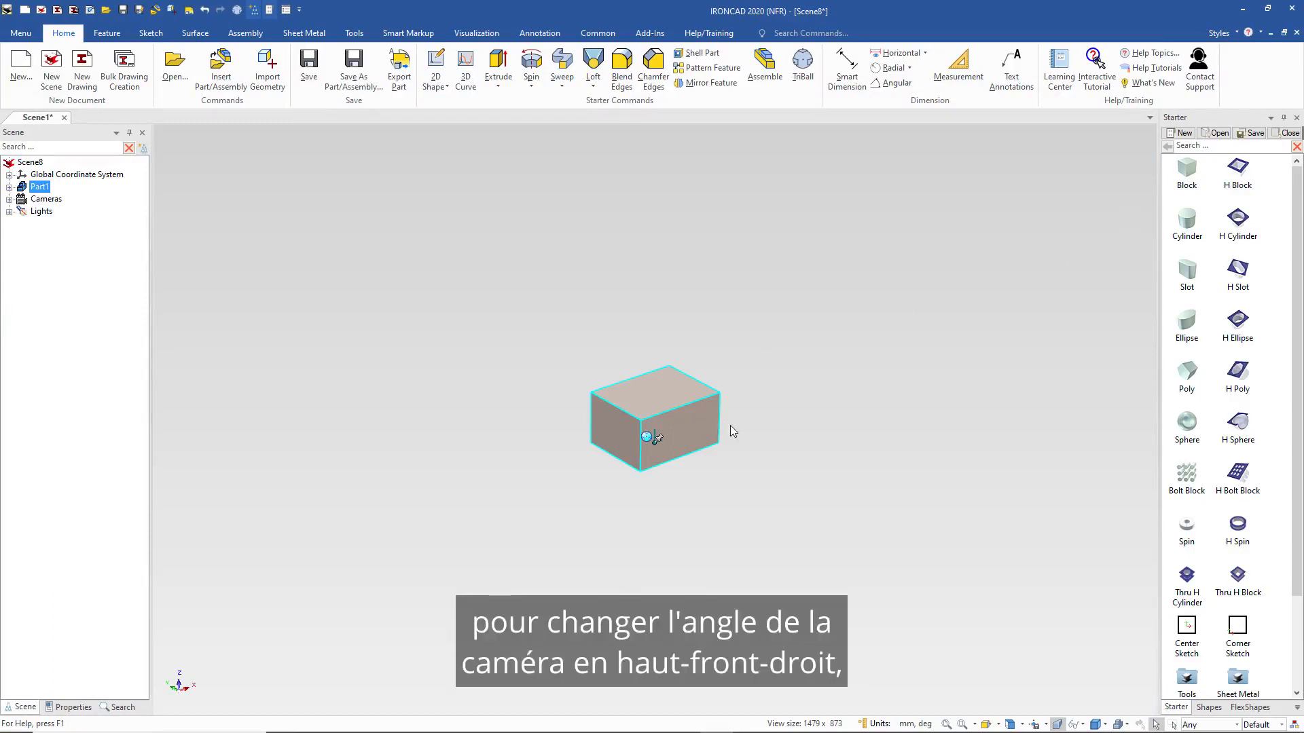
pyautogui.press('F6')
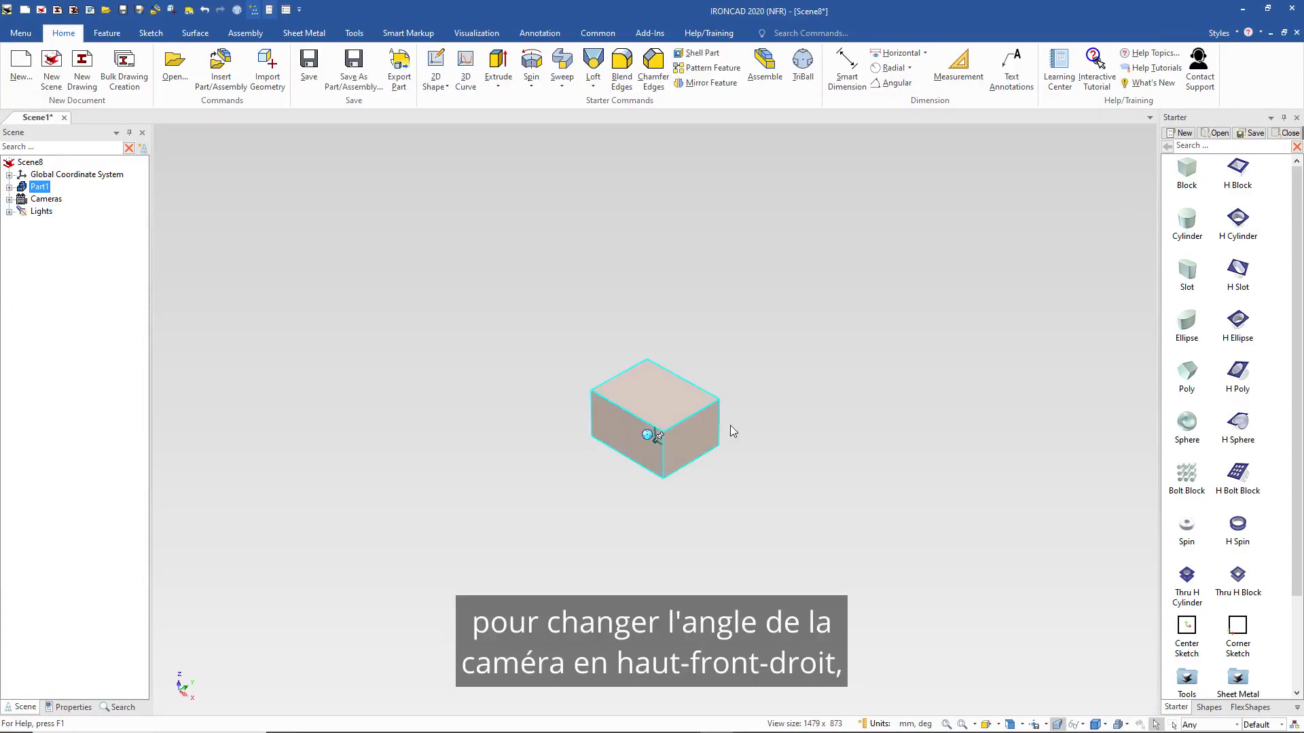
pyautogui.press('d')
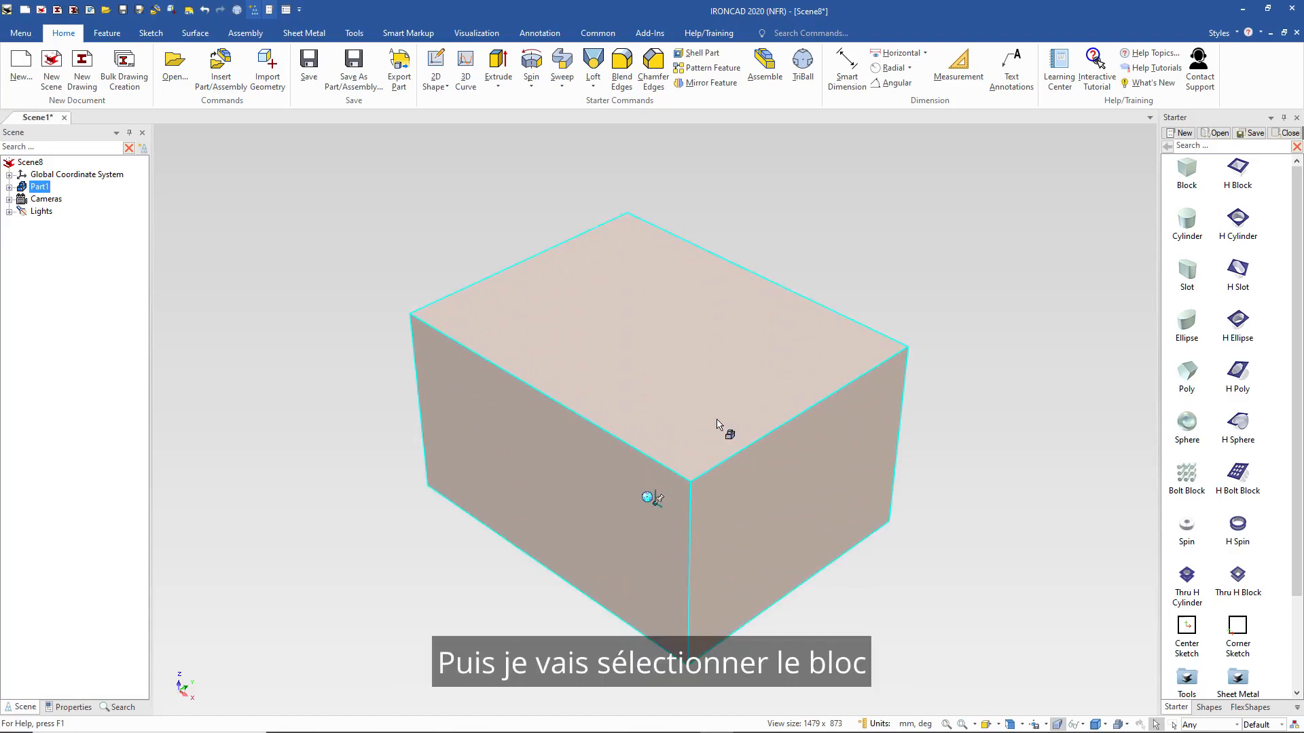
# Resize the block to a length of 120 mm, a width of 60 mm and a height of 80 mm.
pyautogui.click(718, 425)
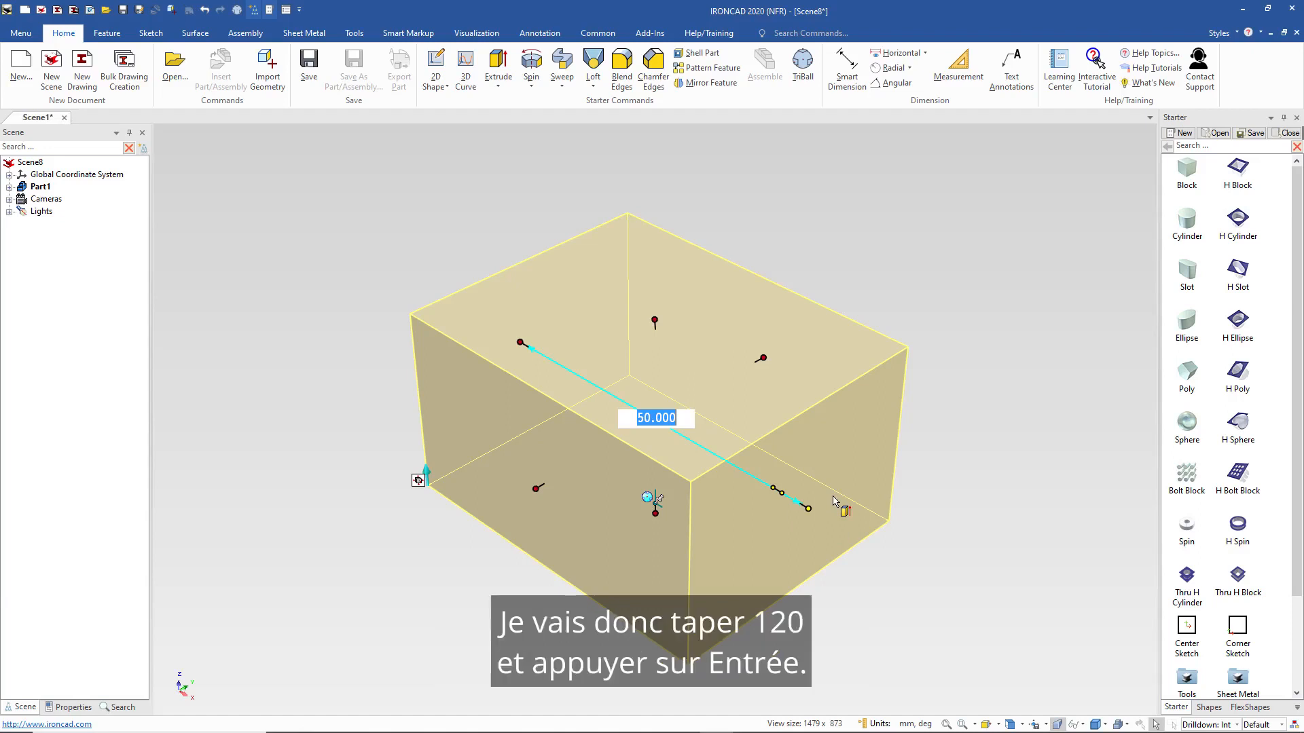
pyautogui.write('120')
pyautogui.press('Return')
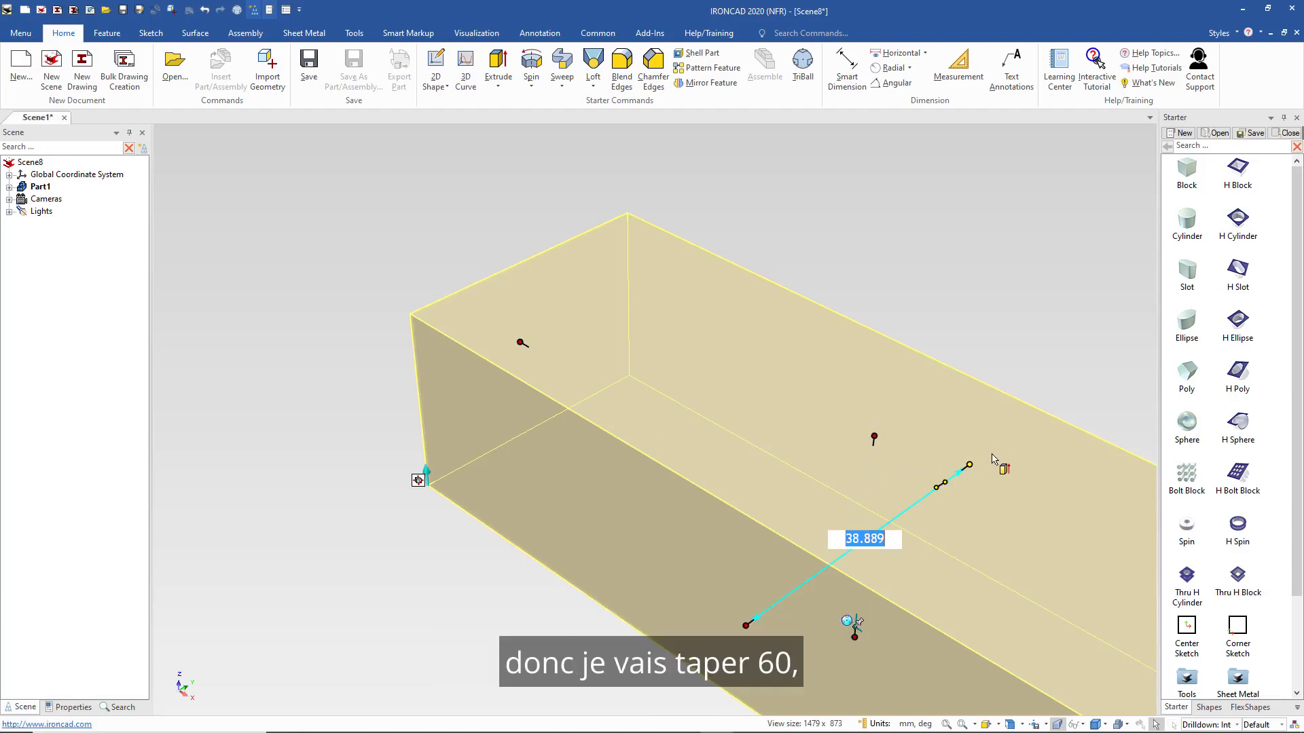
pyautogui.write('60')
pyautogui.press('Return')
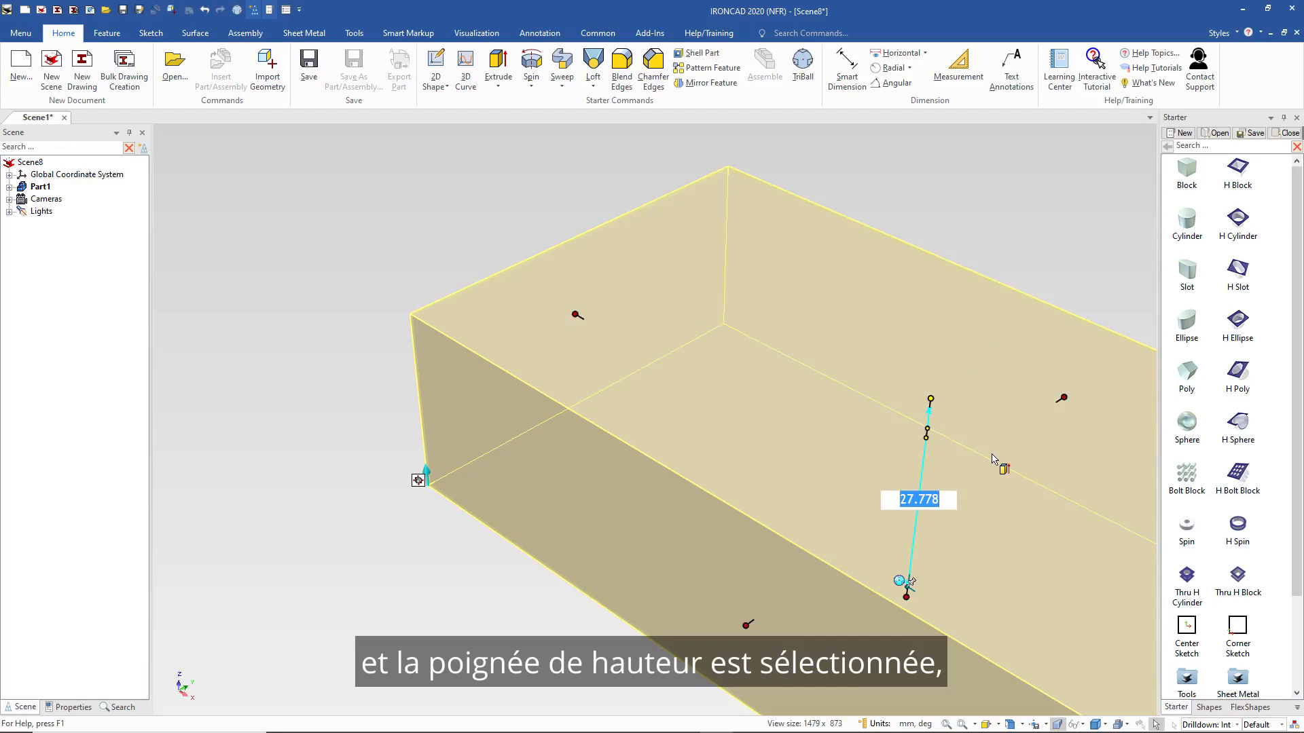
pyautogui.write('80')
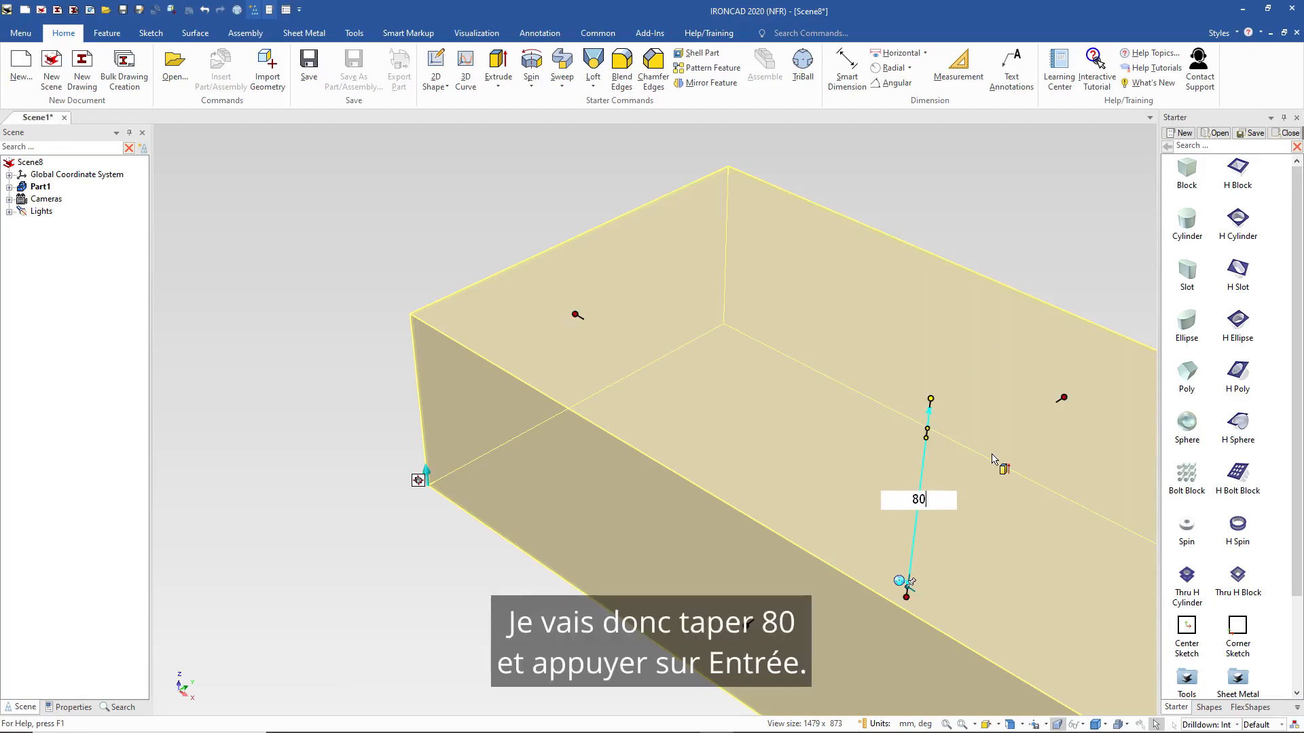
pyautogui.press('Return')
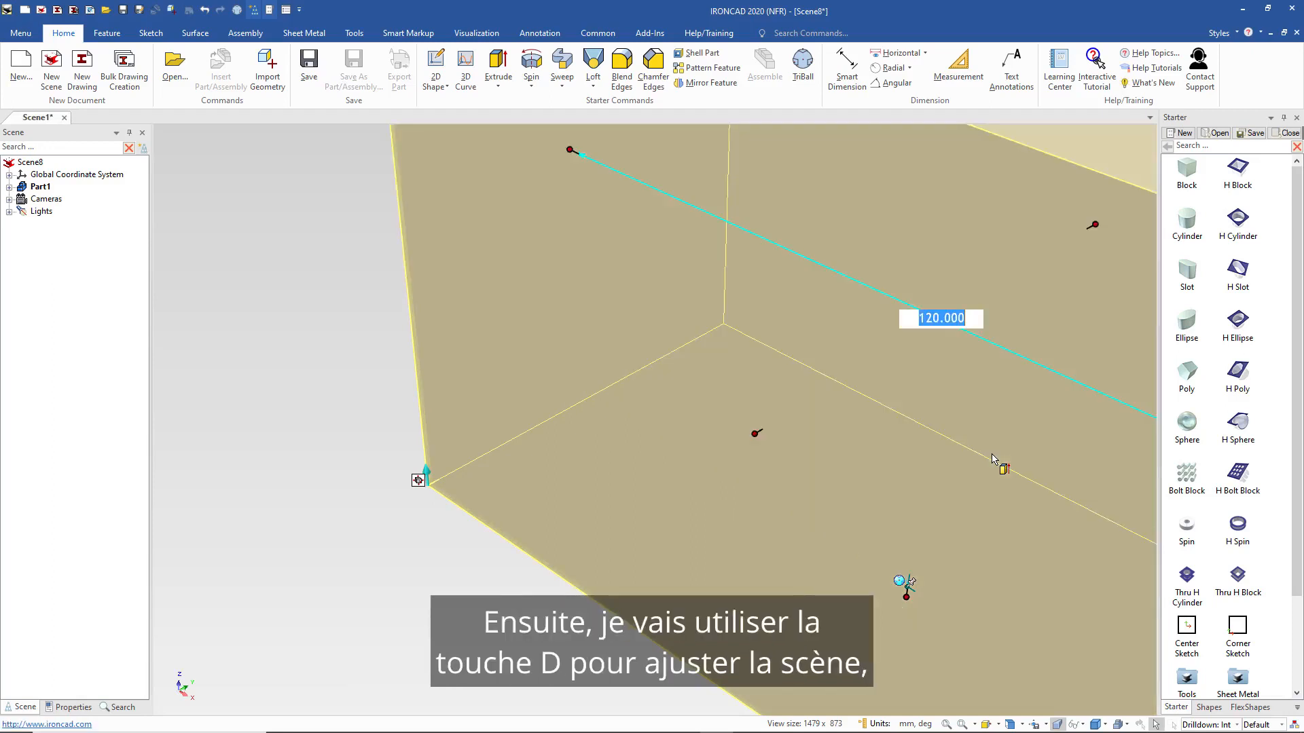
pyautogui.press('d')
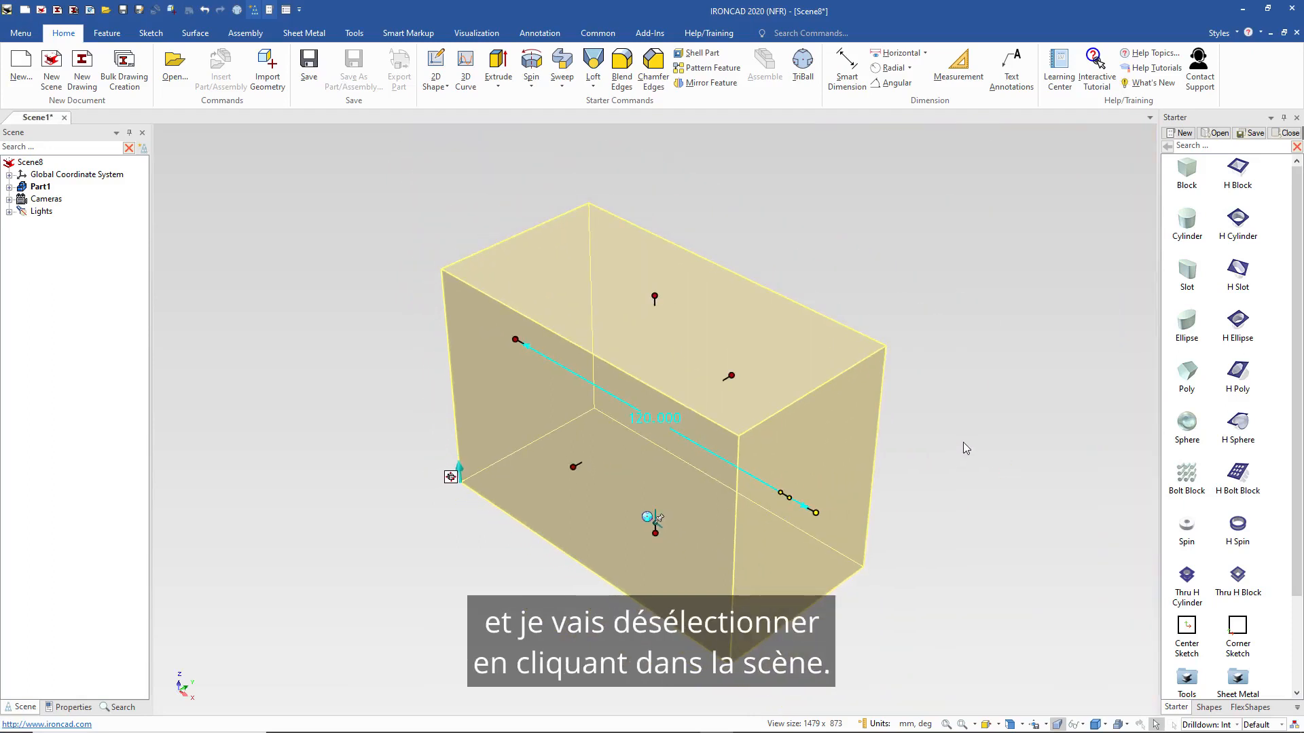
pyautogui.click(963, 443)
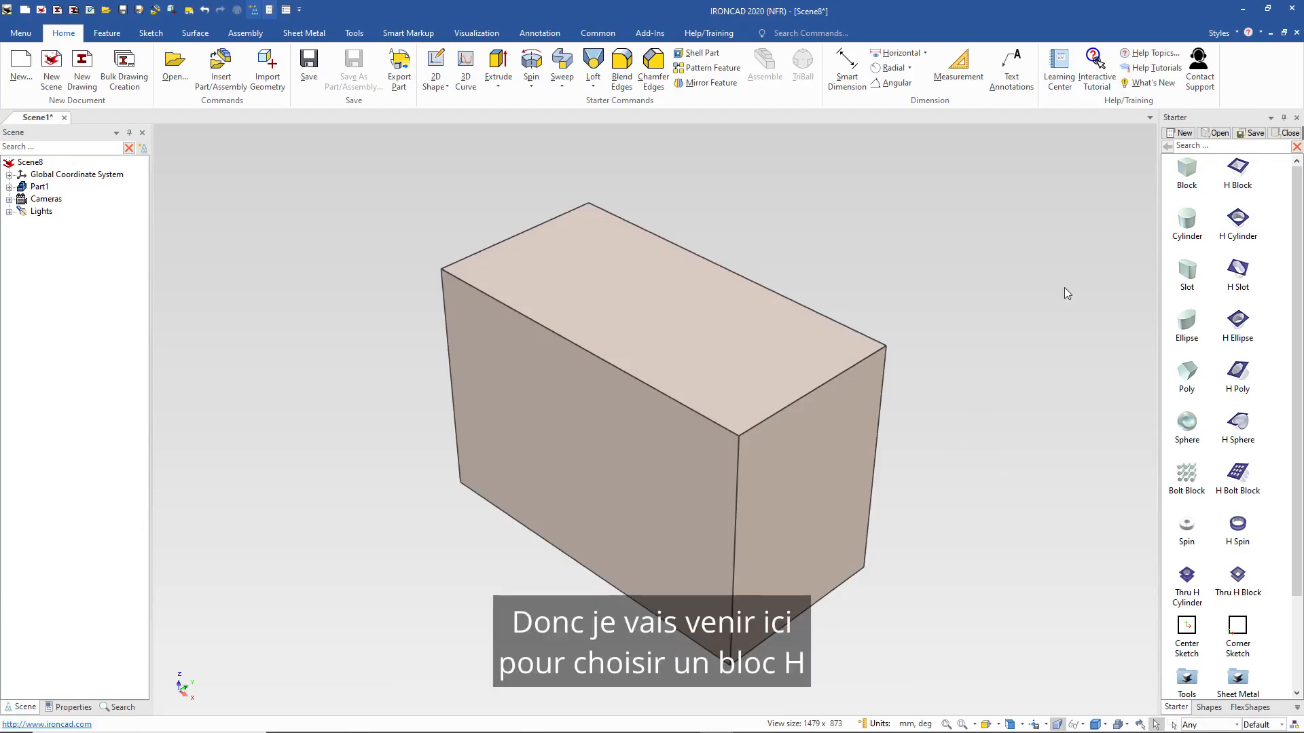
# Place an H Block on the midpoint of the block's short top edge, widen it symmetrically to 60 mm and shorten it to 25 mm at the end face.
pyautogui.moveTo(1240, 171); pyautogui.dragTo(815, 390)
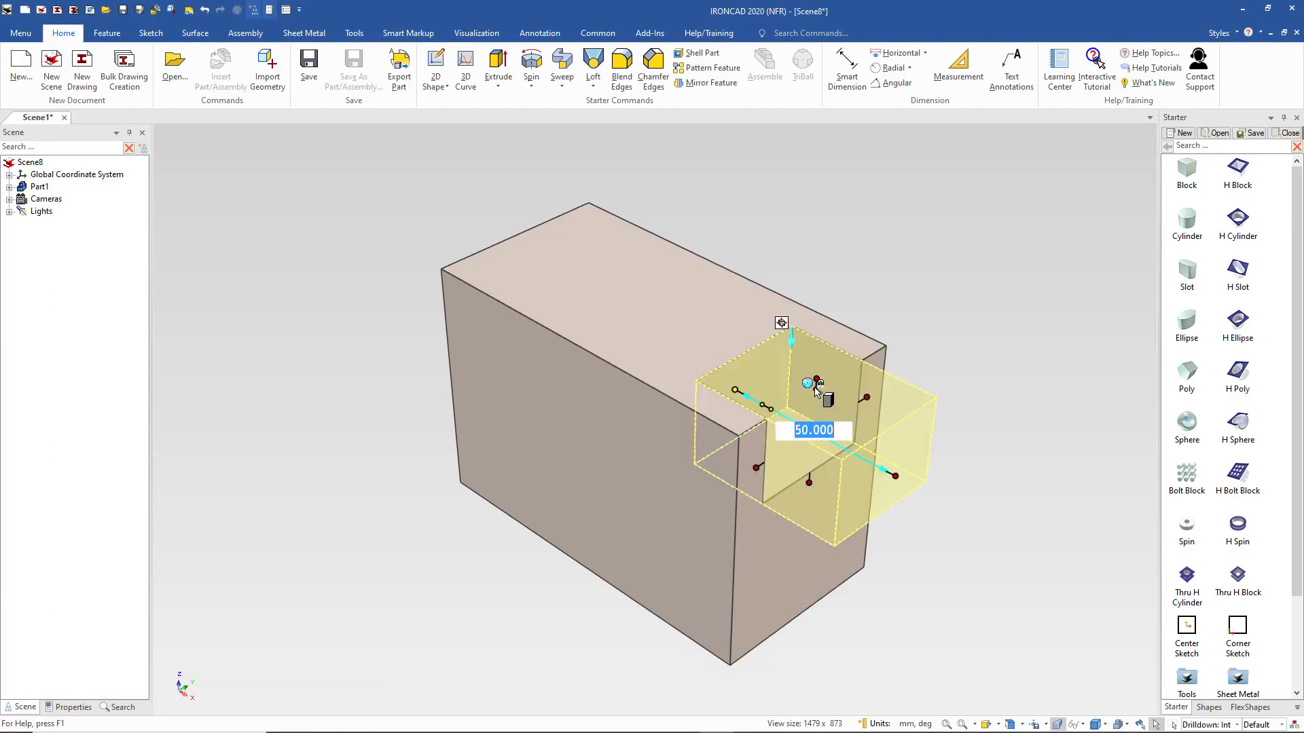
pyautogui.click(760, 467)
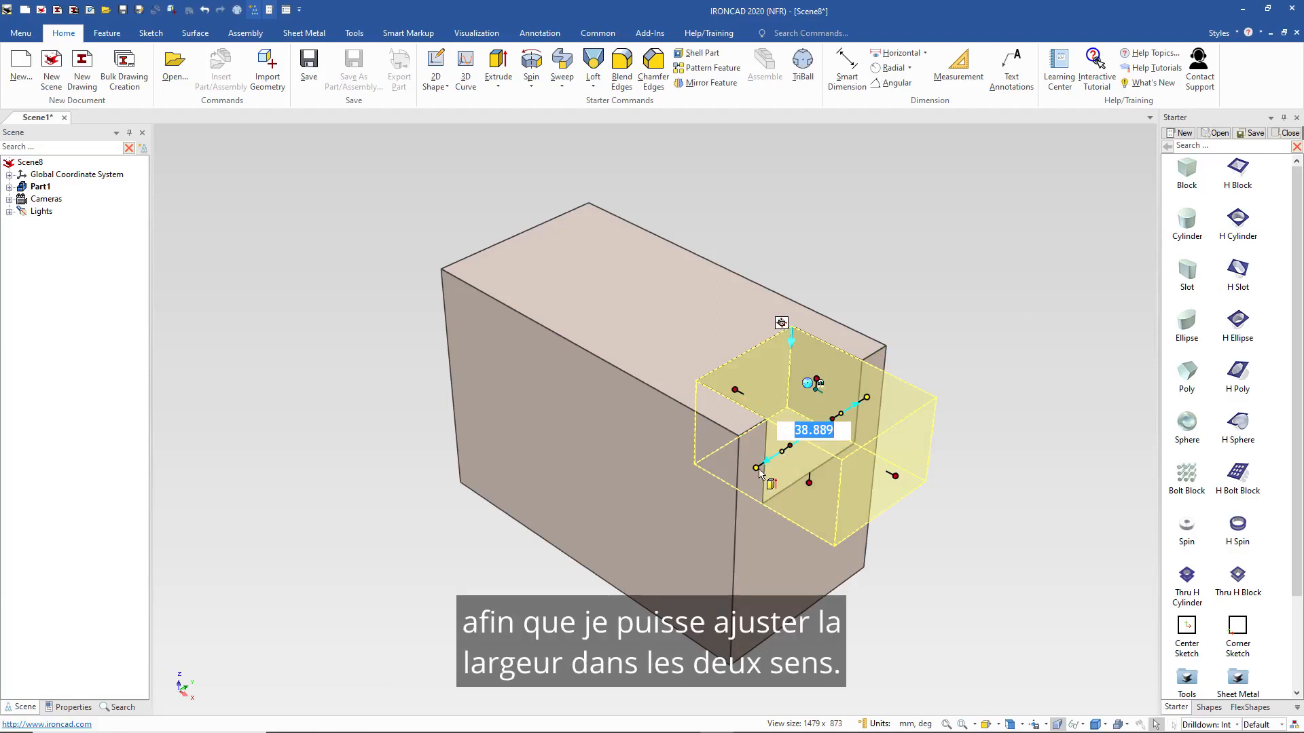
pyautogui.moveTo(762, 467); pyautogui.dragTo(660, 440)
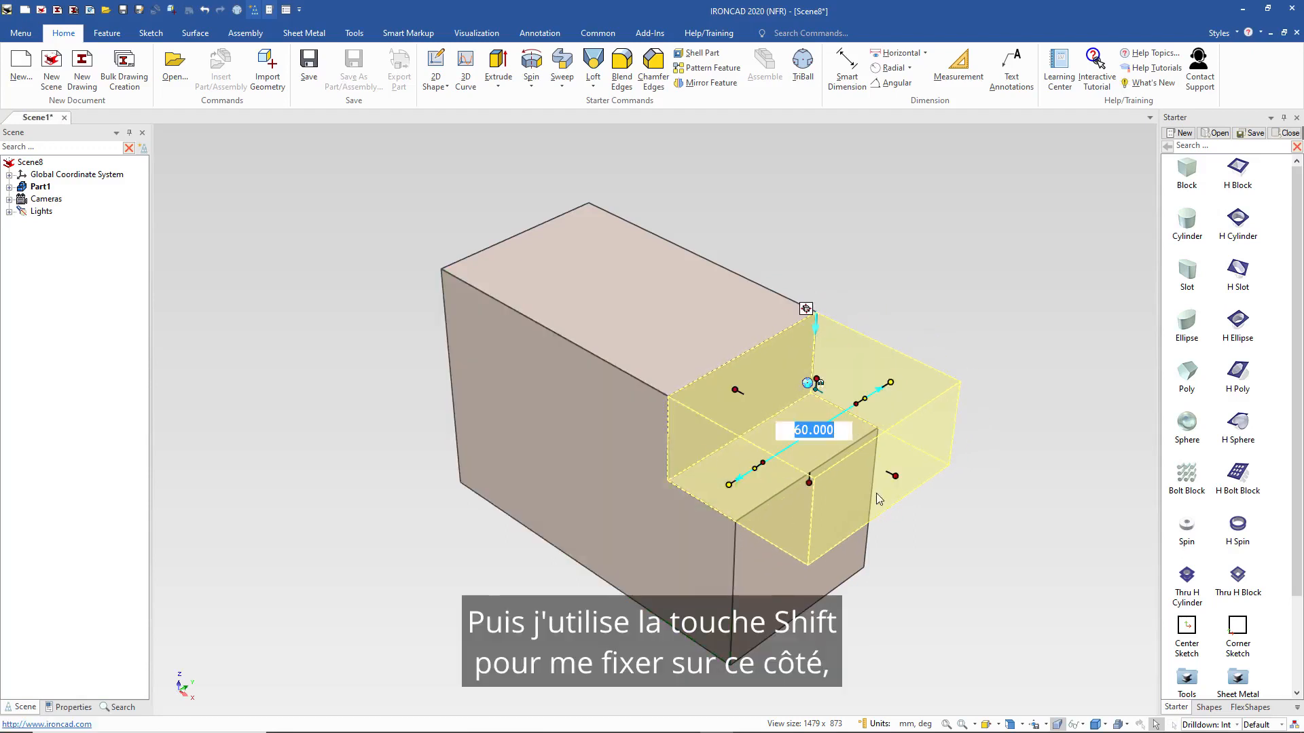
pyautogui.moveTo(898, 475); pyautogui.dragTo(814, 537)
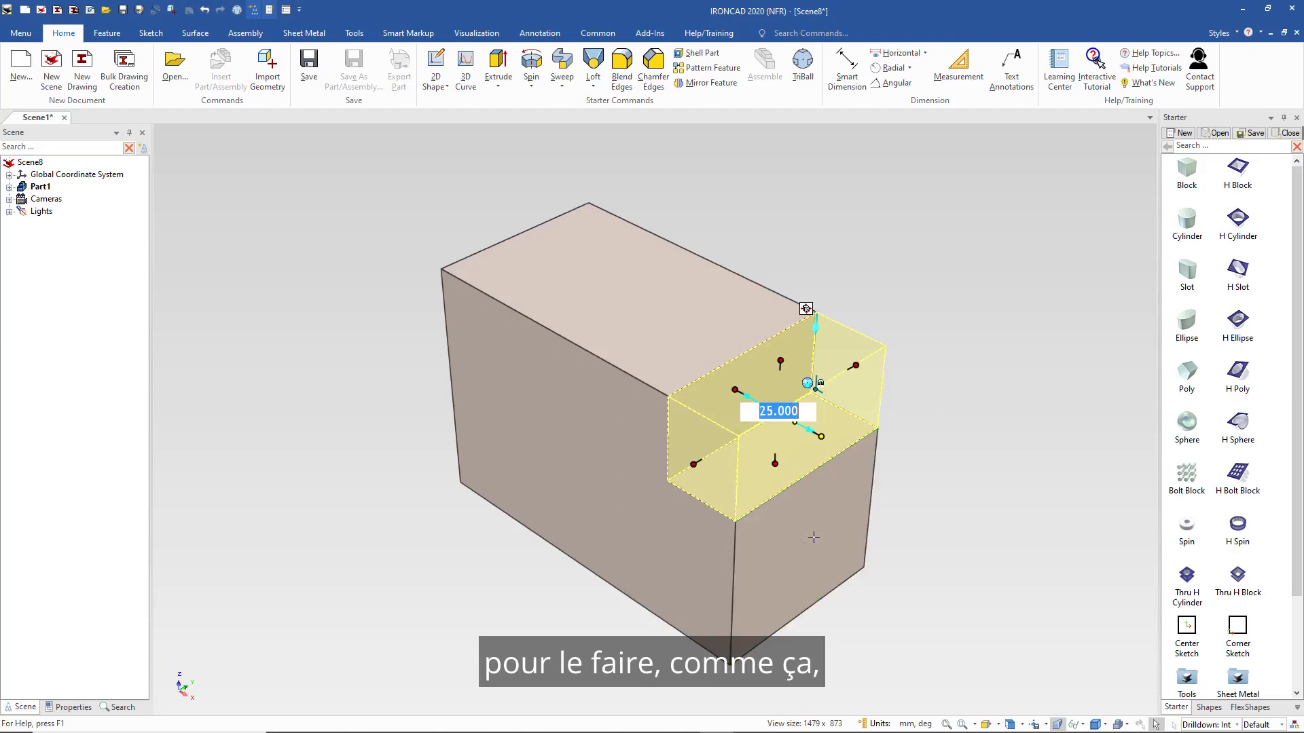
# Set the H Block cut's length to 65 mm and its depth to 40 mm.
pyautogui.click(738, 389)
pyautogui.click(739, 388)
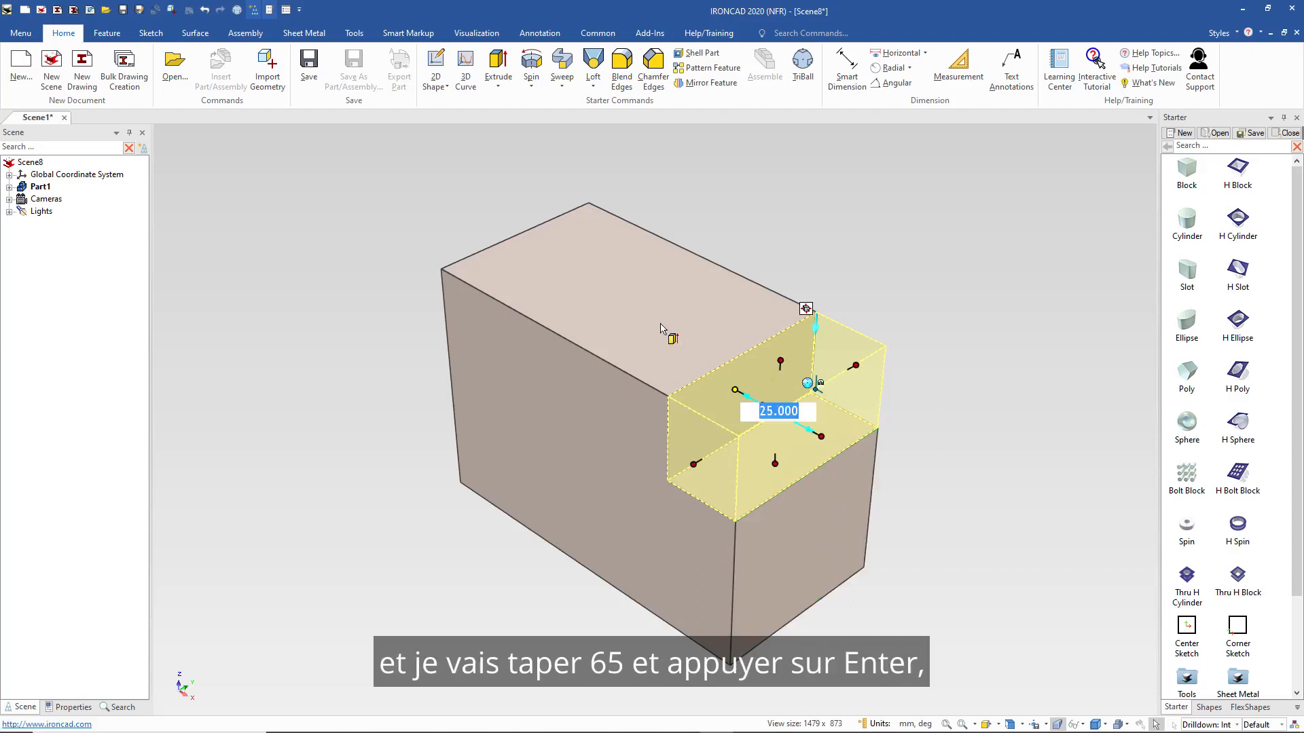
pyautogui.write('65')
pyautogui.press('Return')
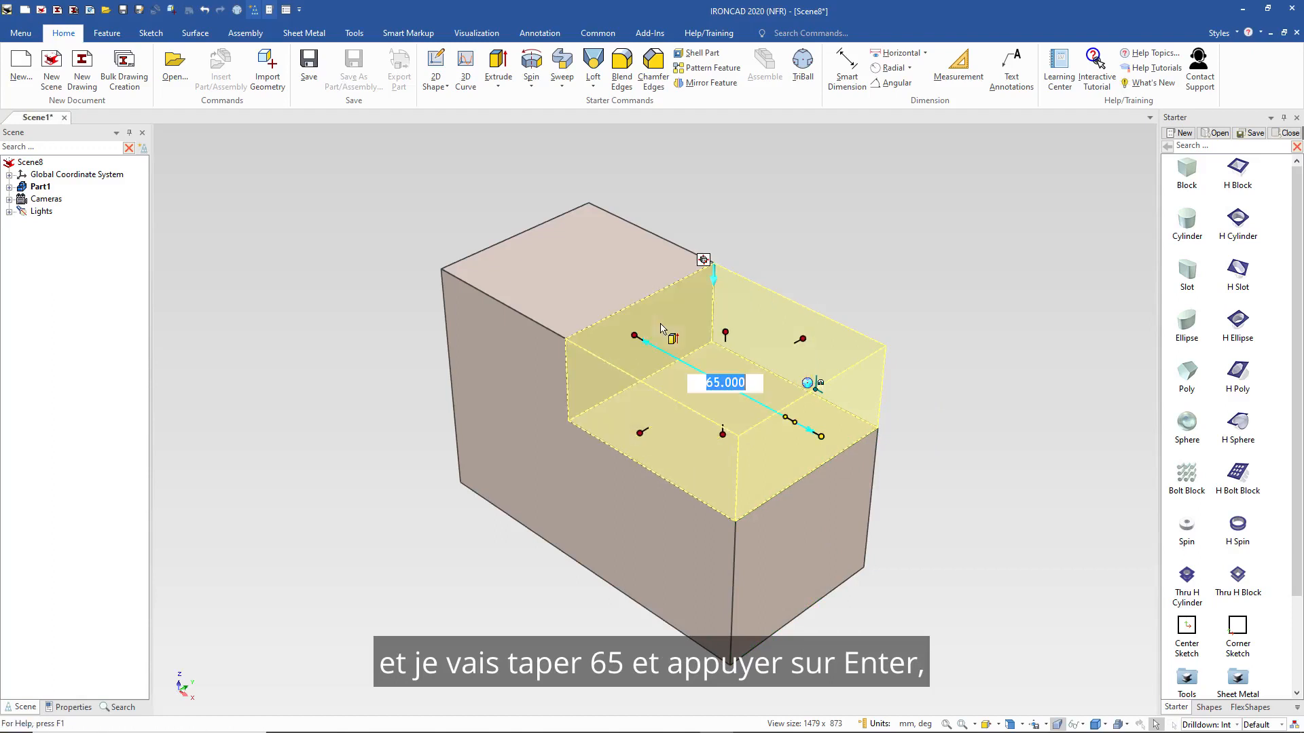
pyautogui.click(724, 431)
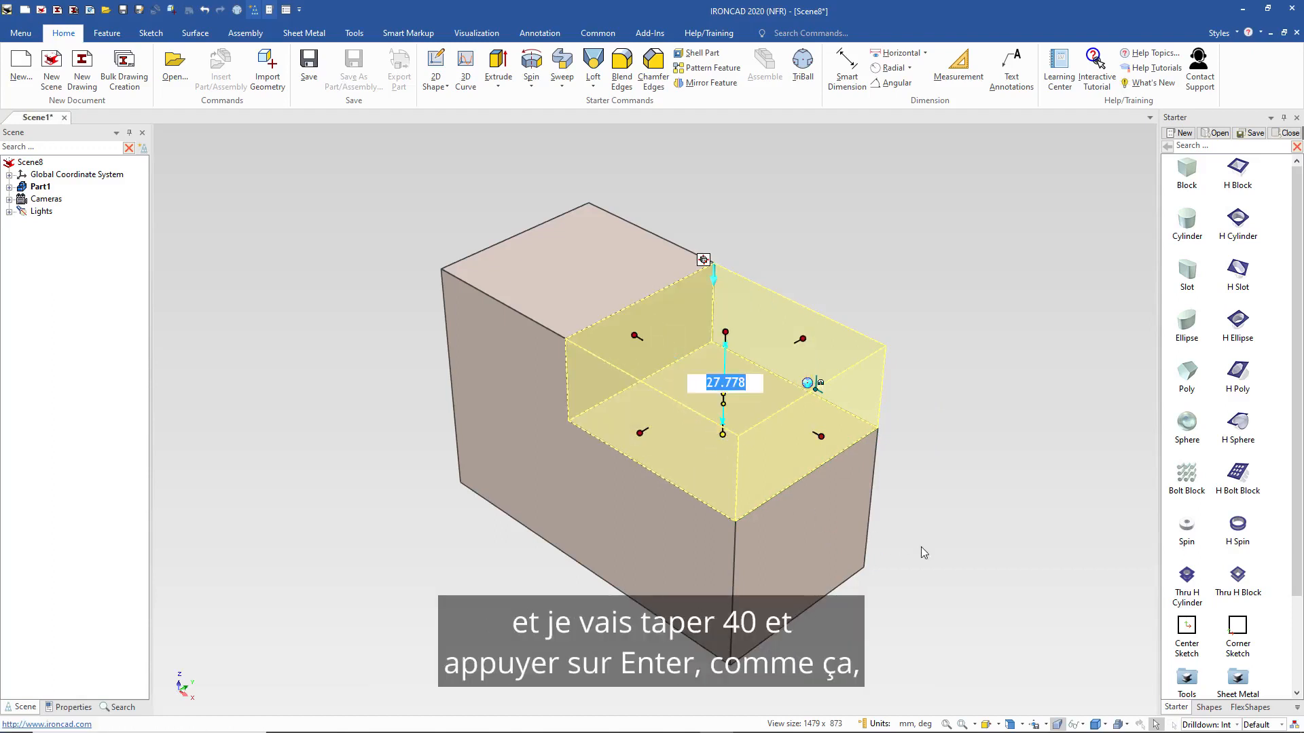
pyautogui.write('40')
pyautogui.press('Return')
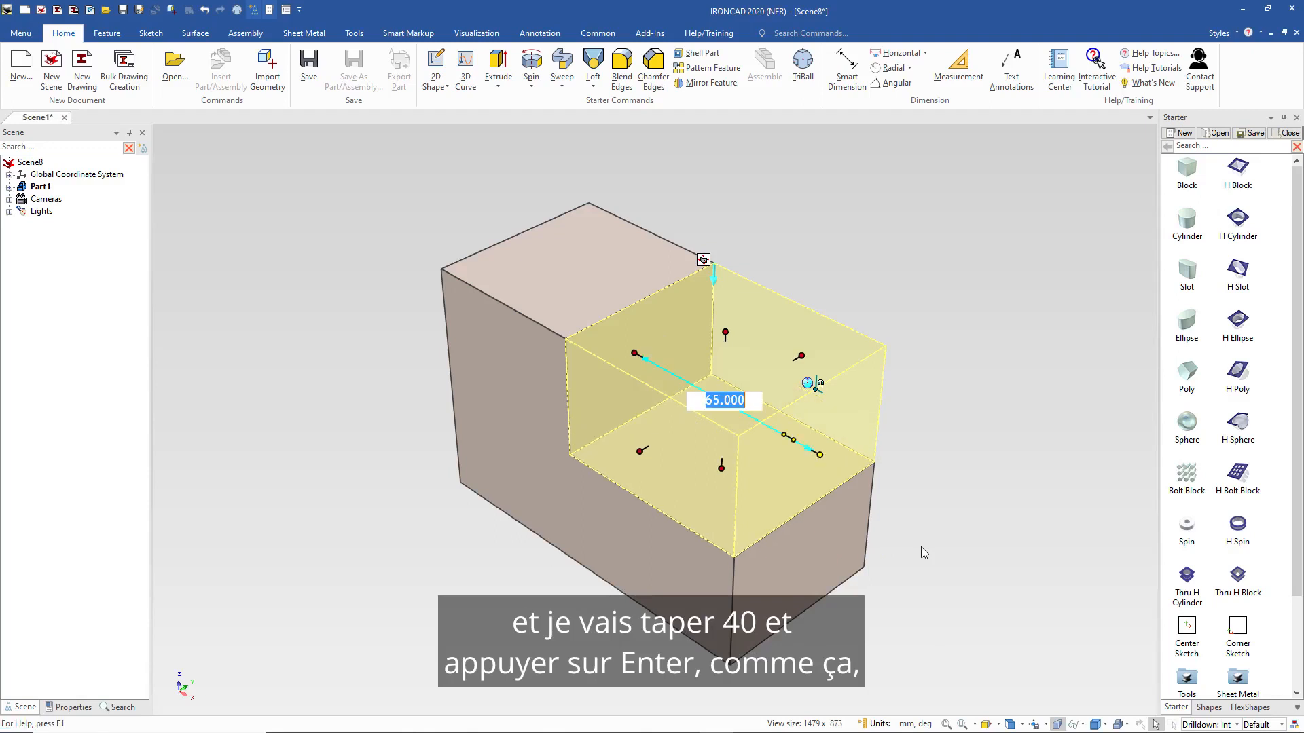
pyautogui.click(940, 450)
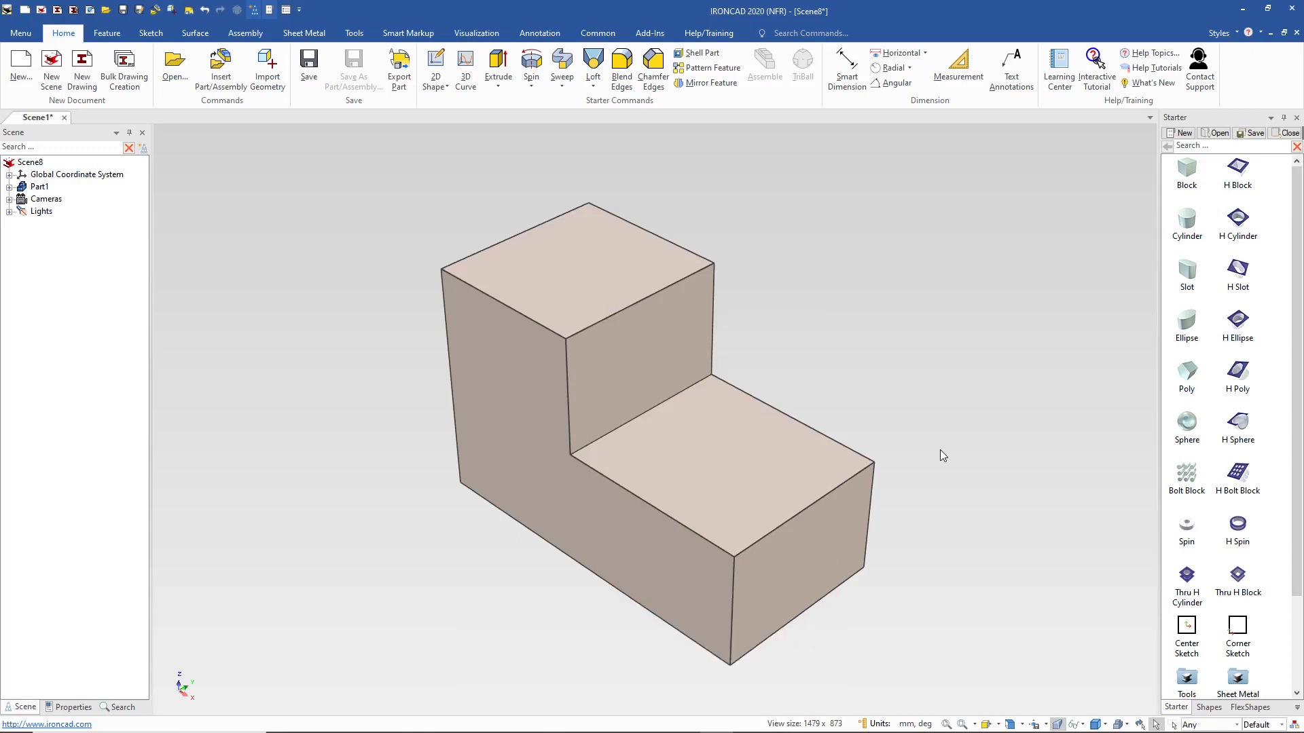
# Start a Dist-Dist chamfer on the top edge of the tall end face, opposite the cut.
pyautogui.moveTo(467, 560); pyautogui.dragTo(384, 262, button='middle')
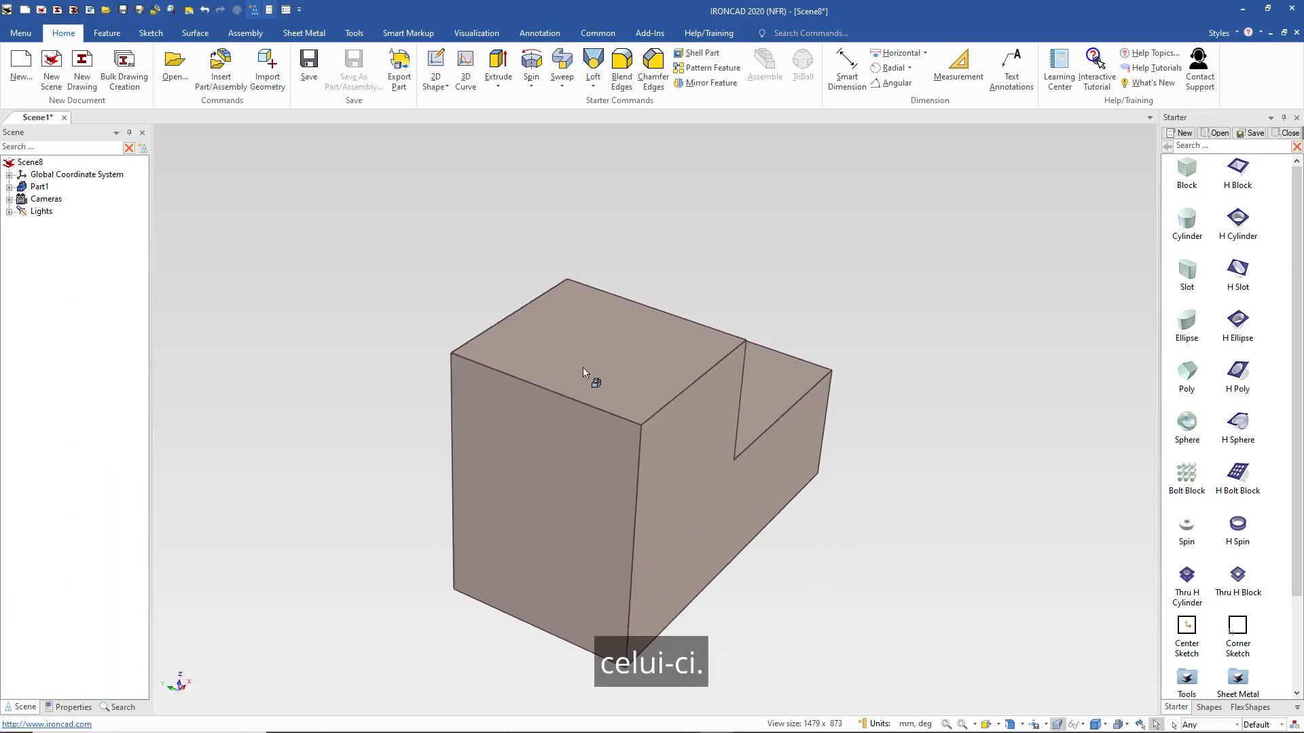
pyautogui.click(653, 64)
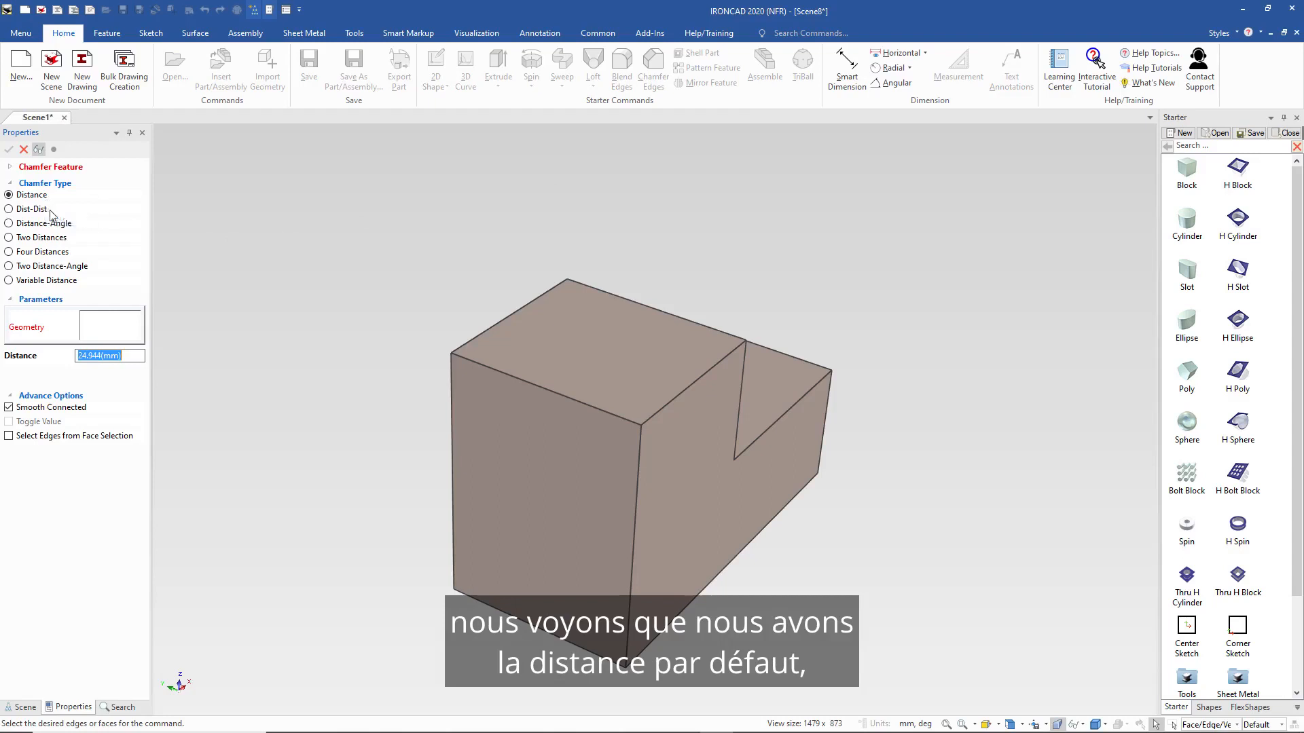
pyautogui.click(9, 210)
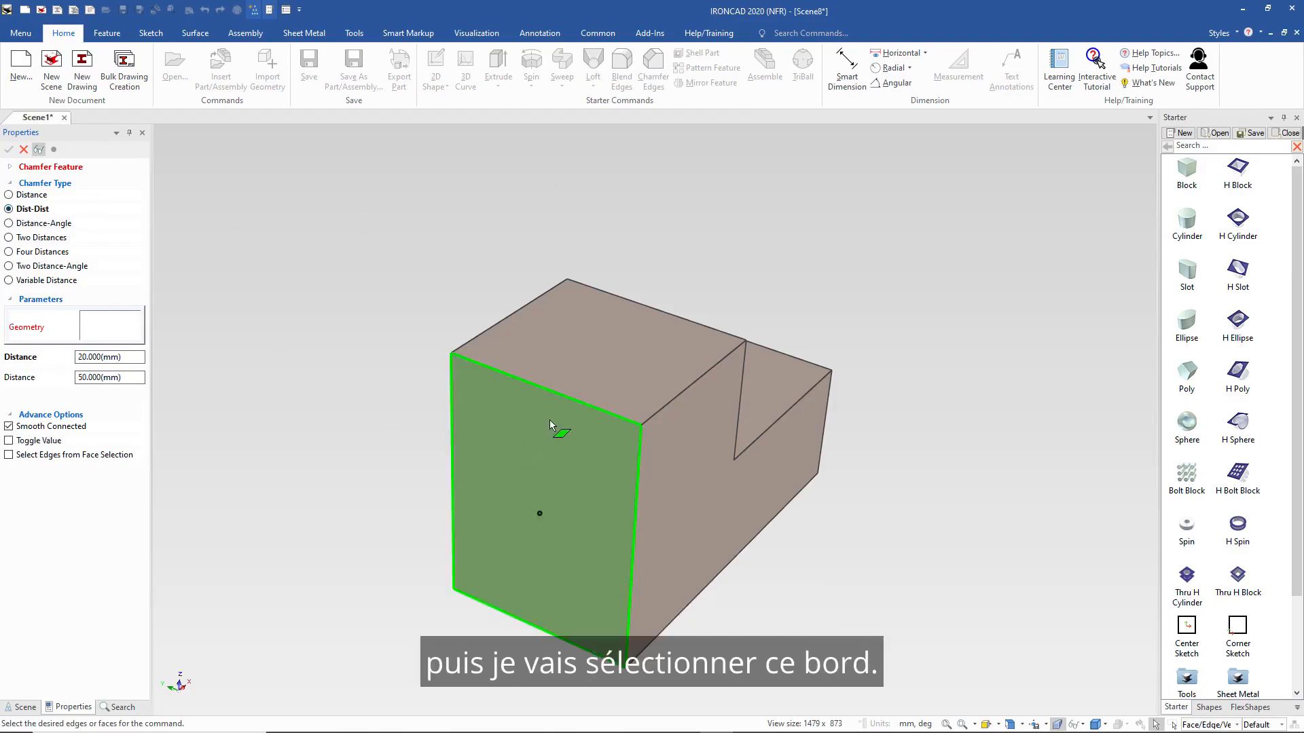
pyautogui.click(555, 396)
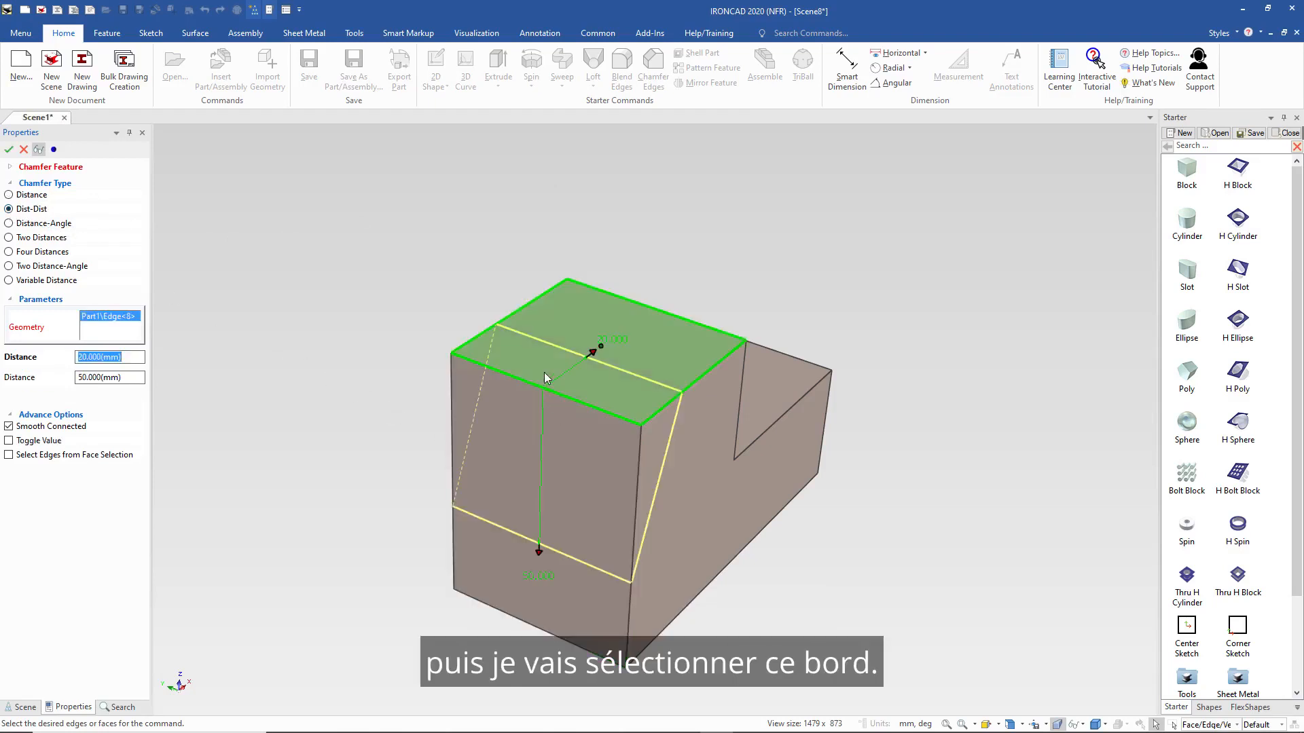
# Set the chamfer's first distance along the top face to 20 mm and its second distance down the end face to 50 mm.
pyautogui.moveTo(594, 352); pyautogui.dragTo(624, 344)
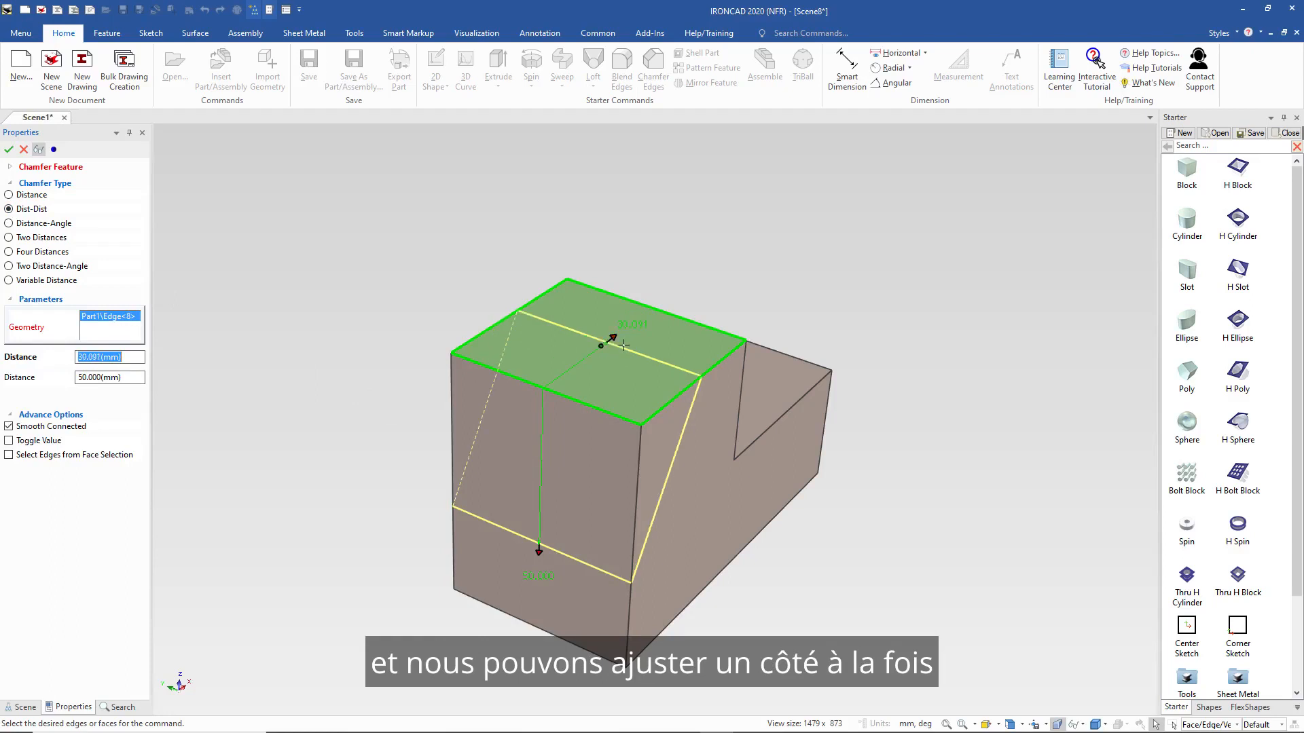
pyautogui.moveTo(539, 556); pyautogui.dragTo(543, 569)
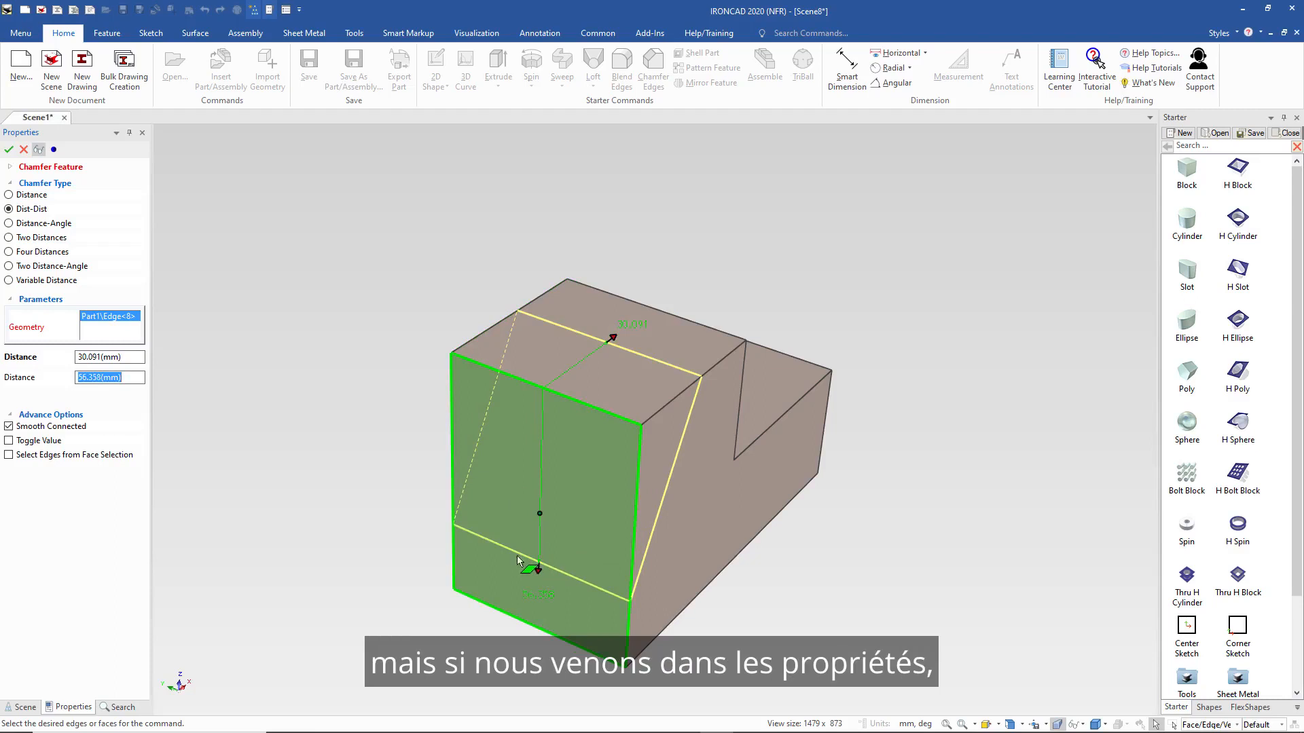
pyautogui.click(131, 356)
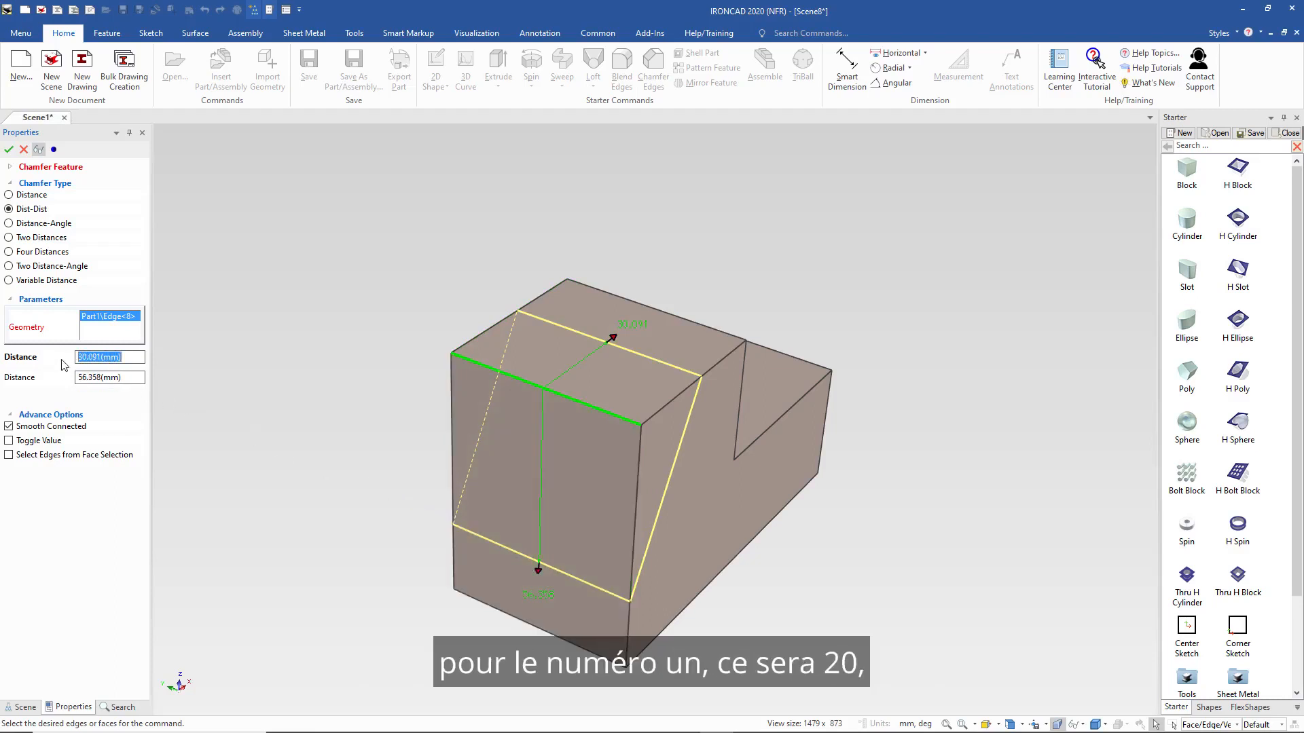
pyautogui.write('20')
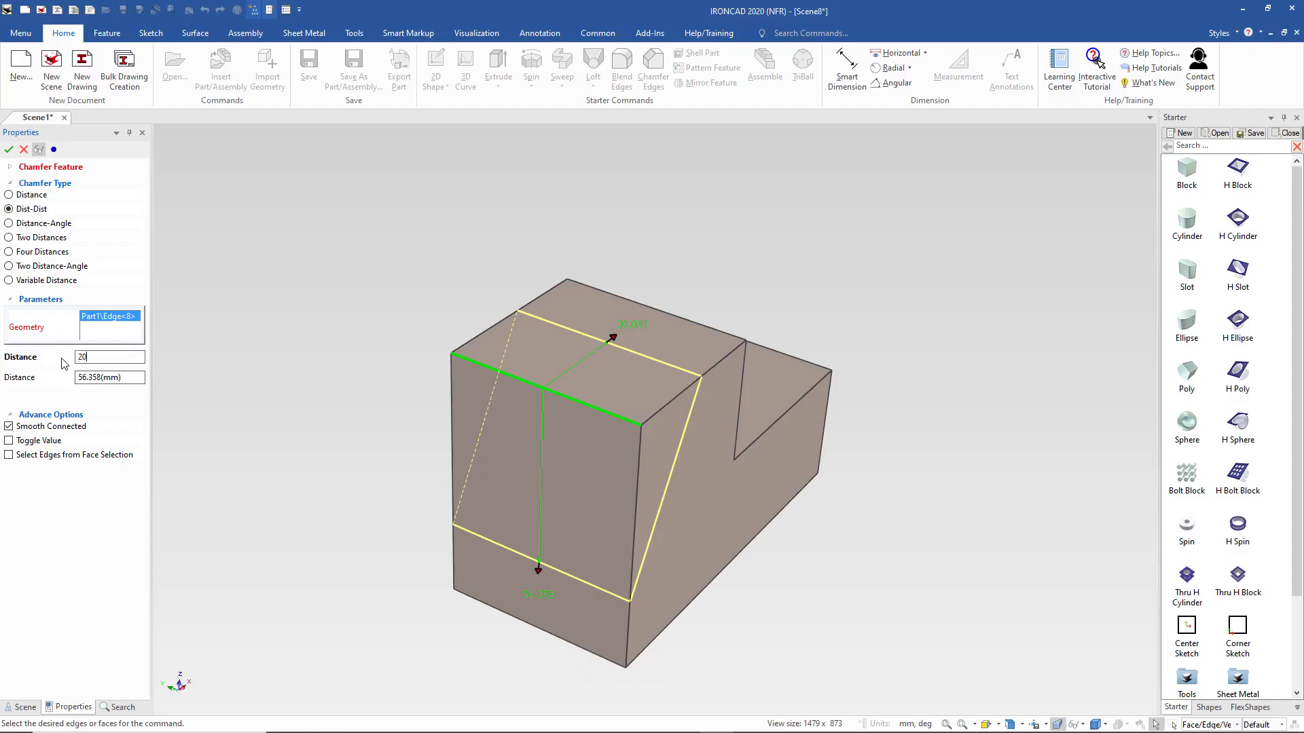
pyautogui.click(129, 378)
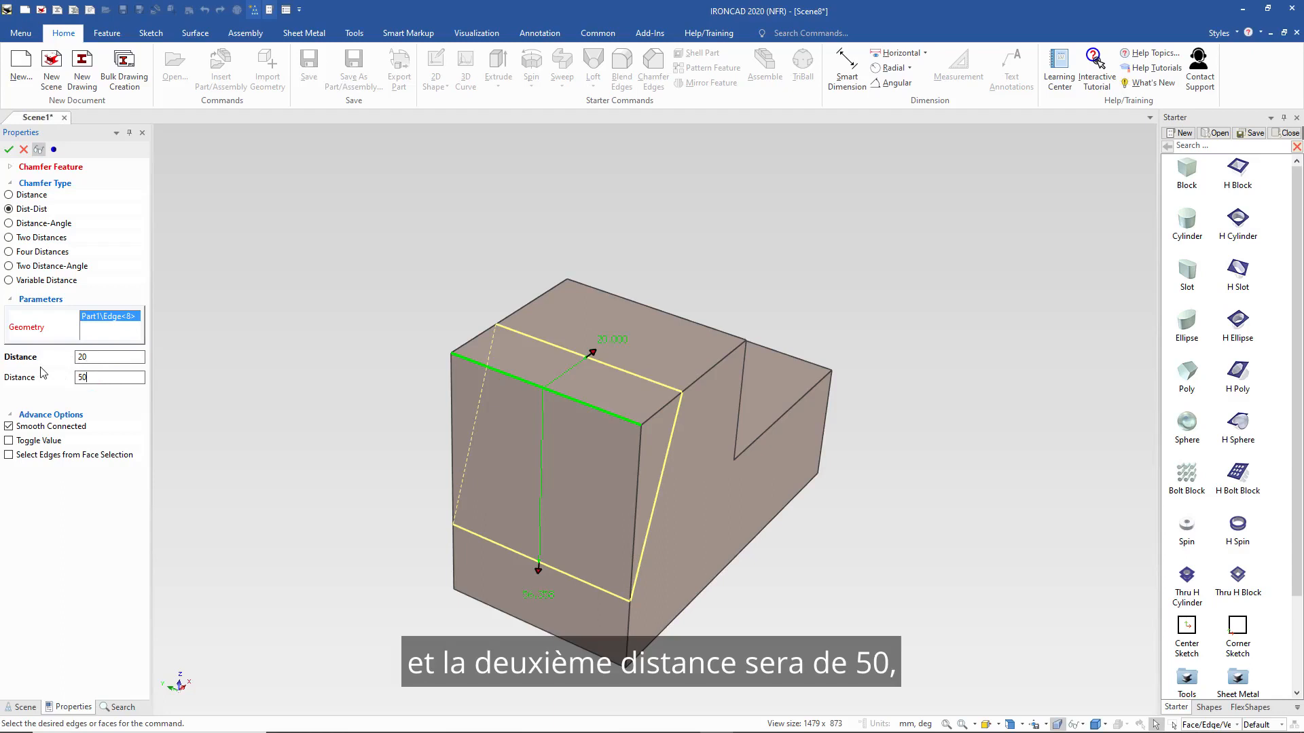
pyautogui.write('50')
pyautogui.press('Return')
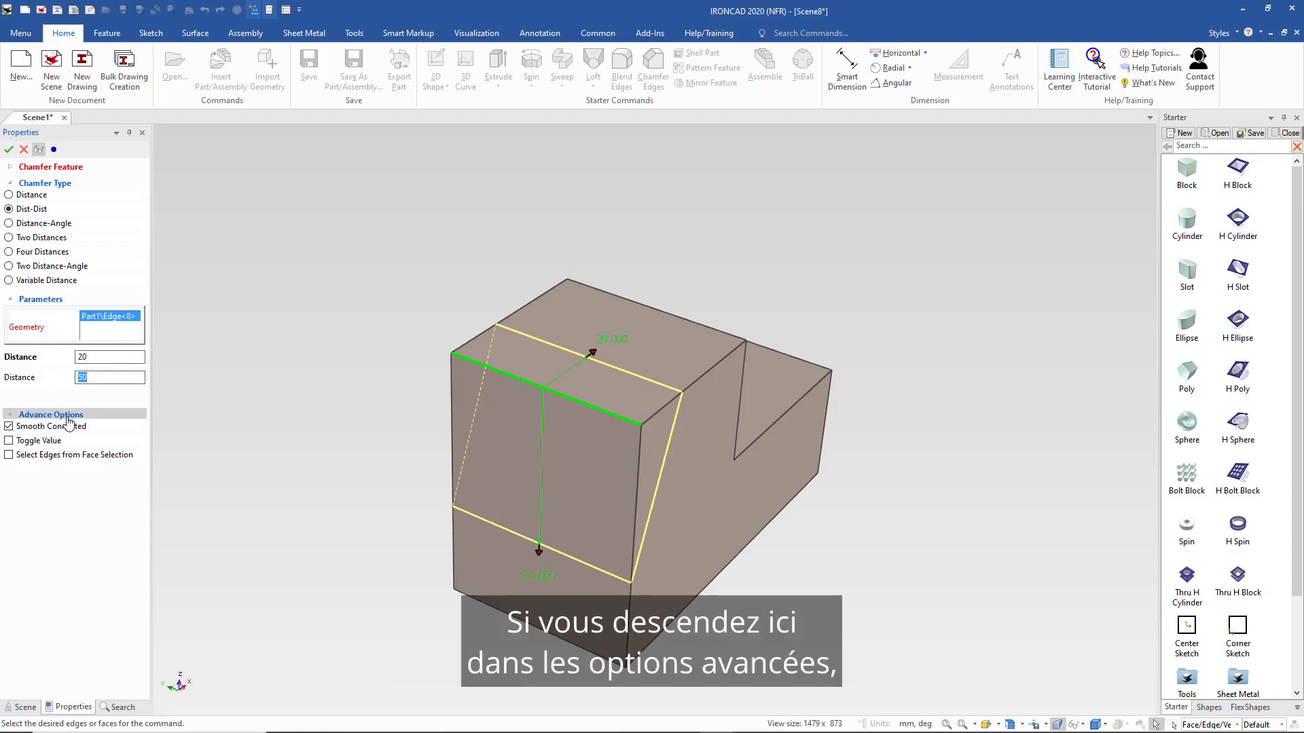
# Toggle the chamfer's two distances to compare directions, restore the original assignment and accept the chamfer.
pyautogui.click(9, 442)
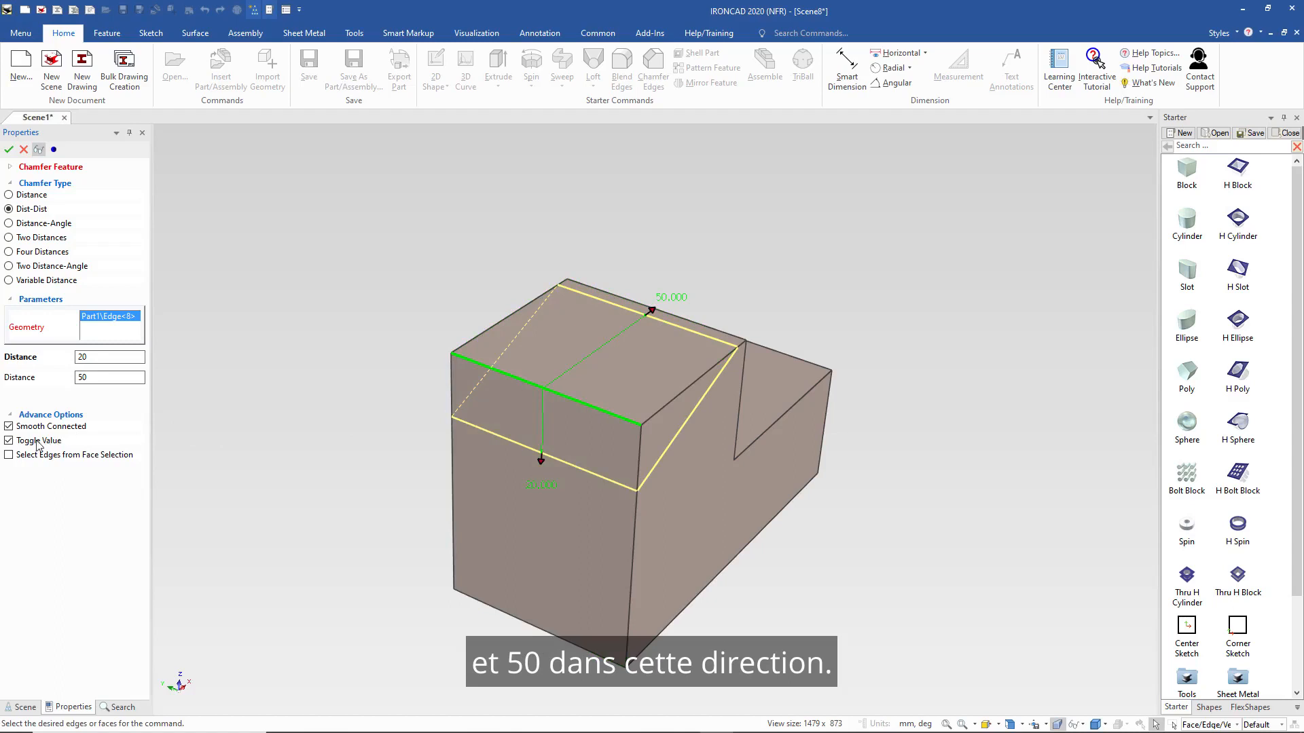
pyautogui.click(9, 441)
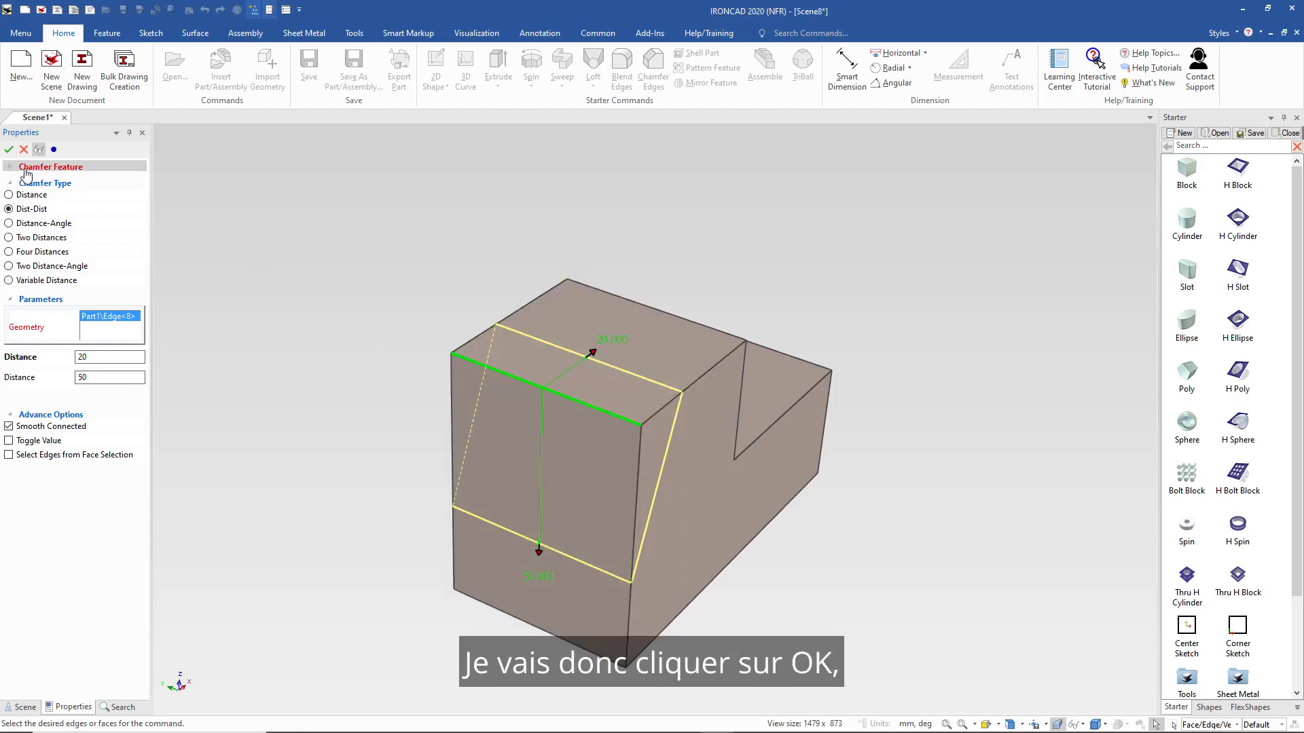
pyautogui.click(8, 149)
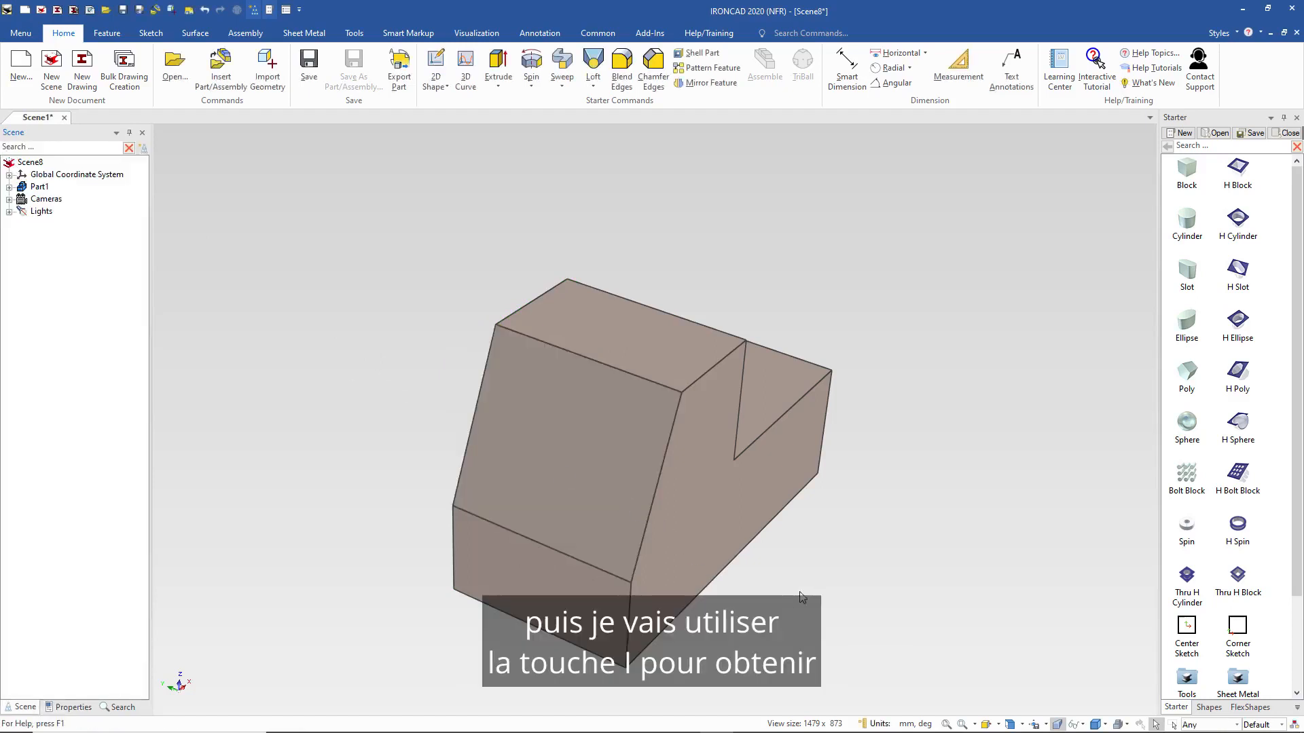
# Start a constant edge blend on the inner corner between cab and hood, and set its radius to 15 mm.
pyautogui.press('i')
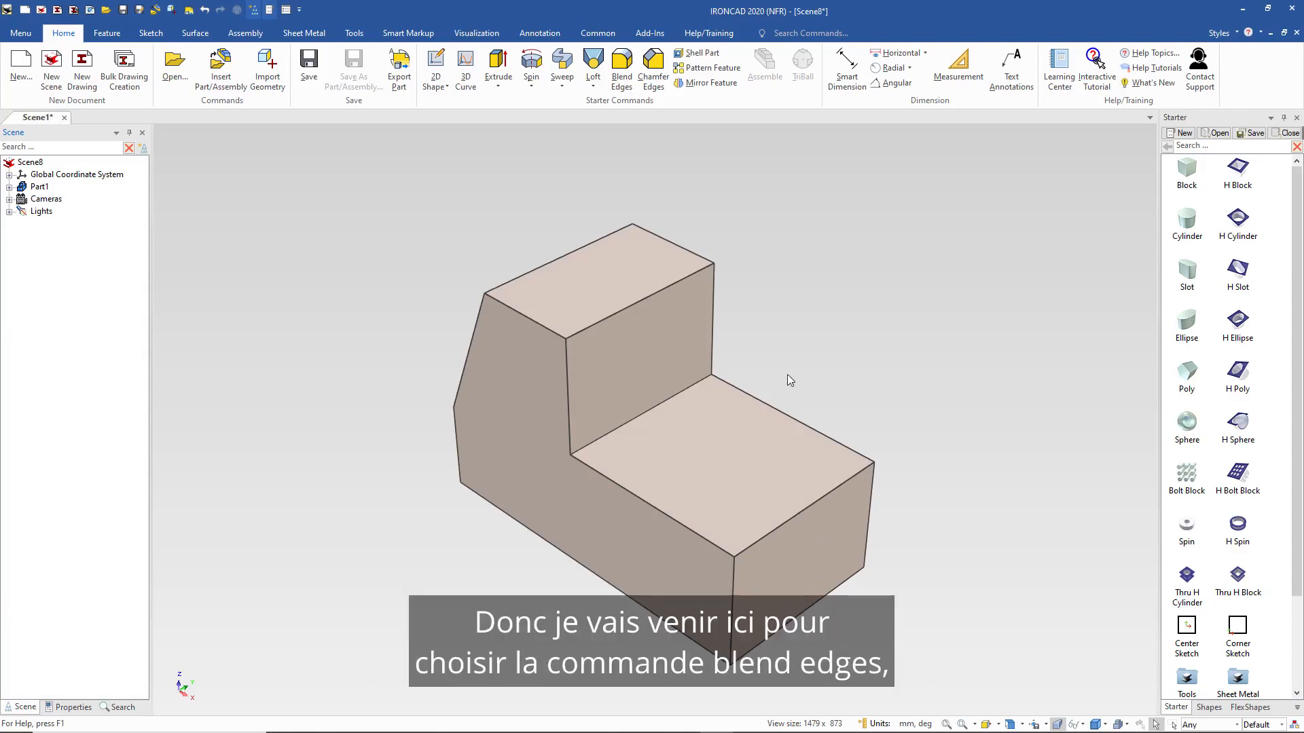
pyautogui.click(620, 60)
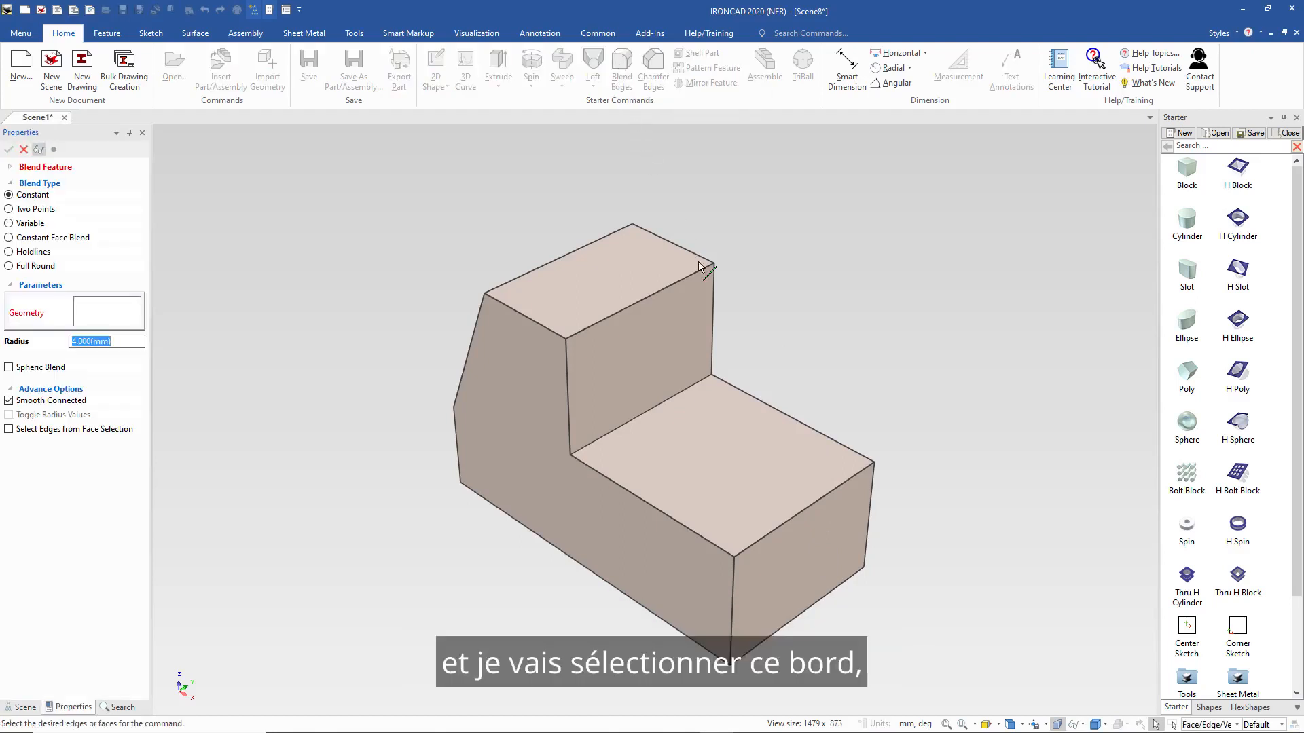
pyautogui.click(663, 402)
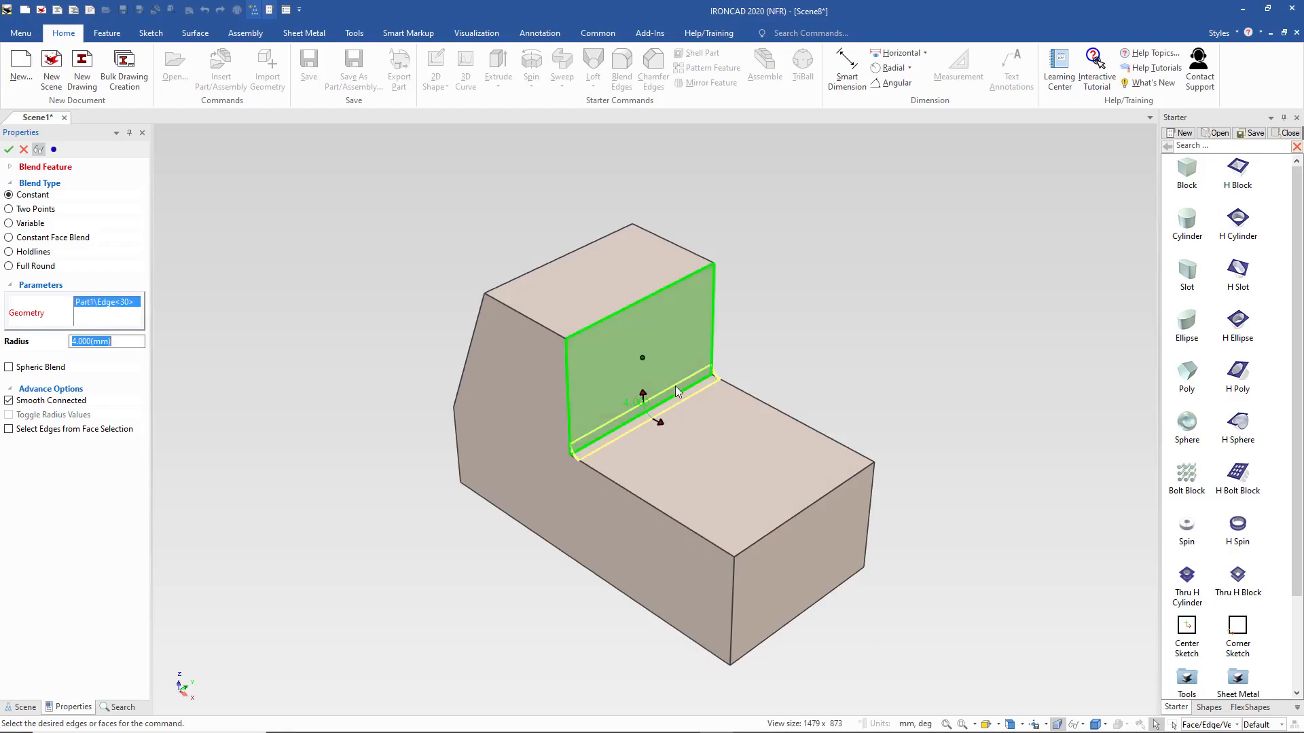
pyautogui.moveTo(662, 422); pyautogui.dragTo(691, 447)
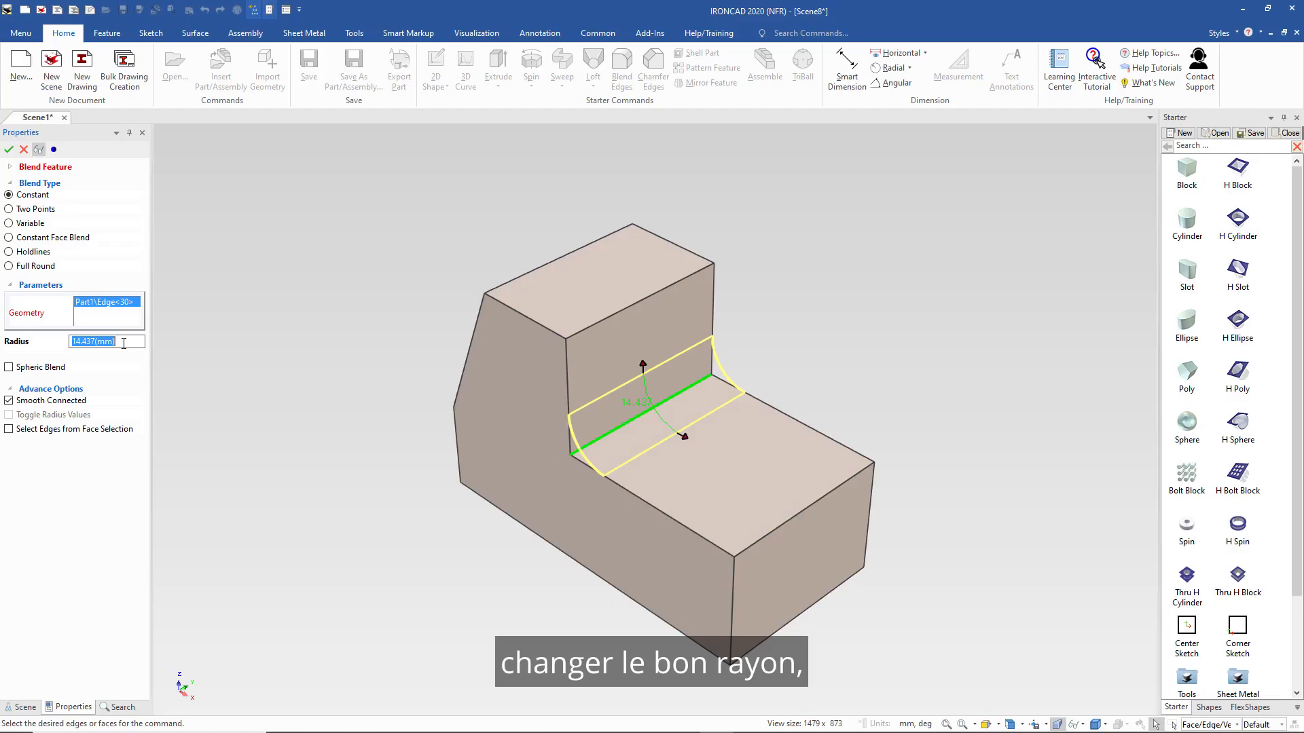
pyautogui.write('15')
pyautogui.press('Return')
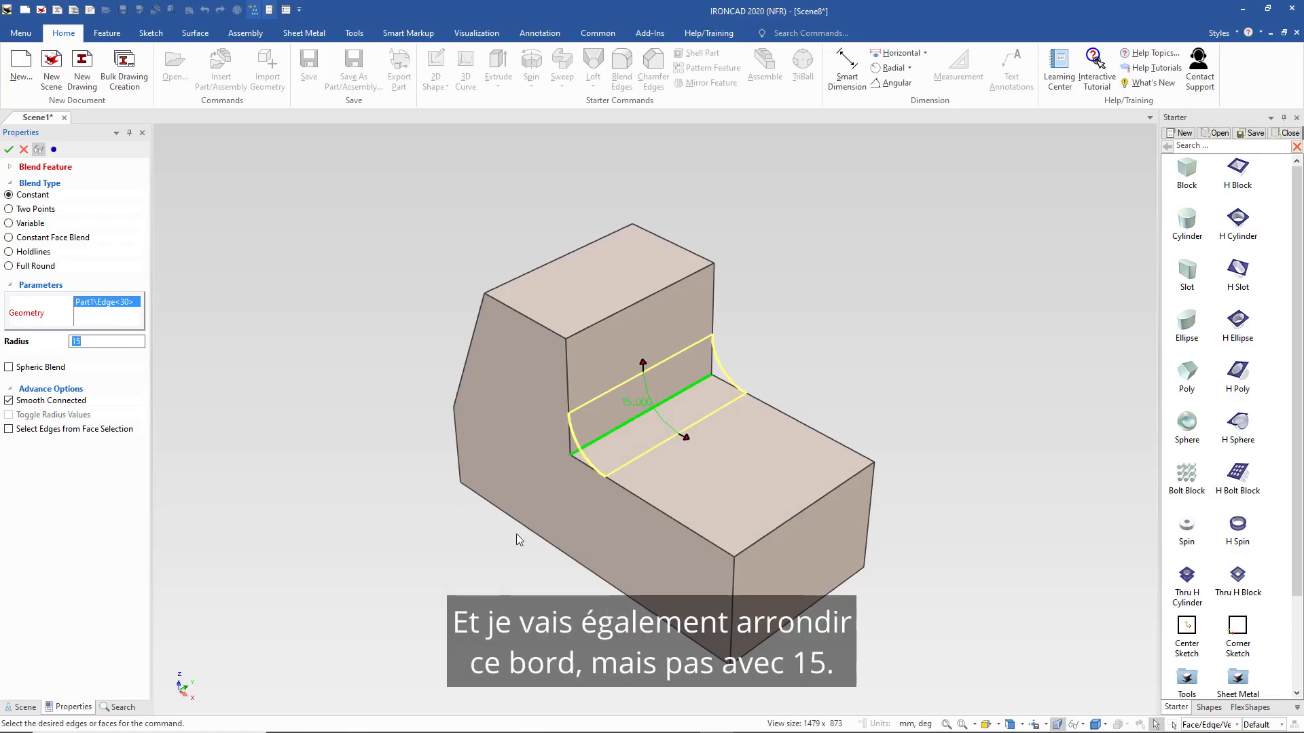
# Add 4 mm blends to the hood's front top edge, both roof cross edges and the chamfer's lower edge, and accept the blends.
pyautogui.click(777, 538)
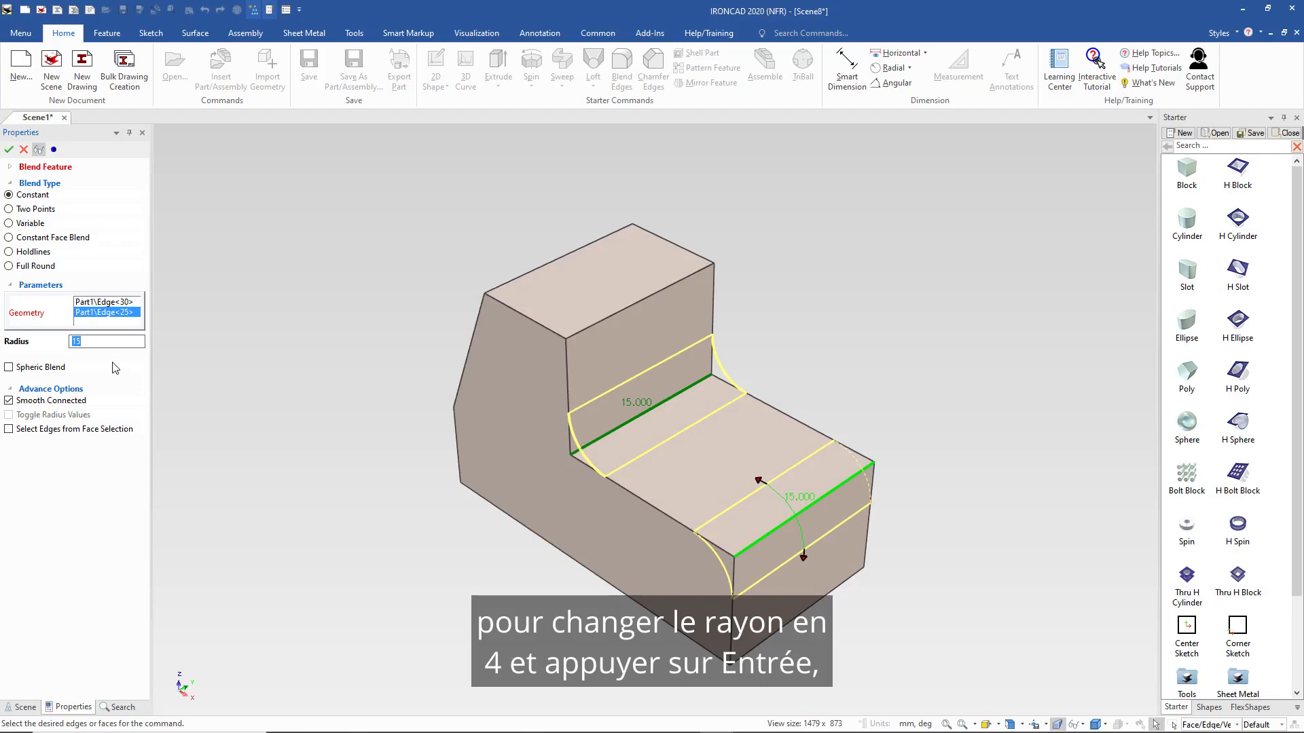
pyautogui.press('Return')
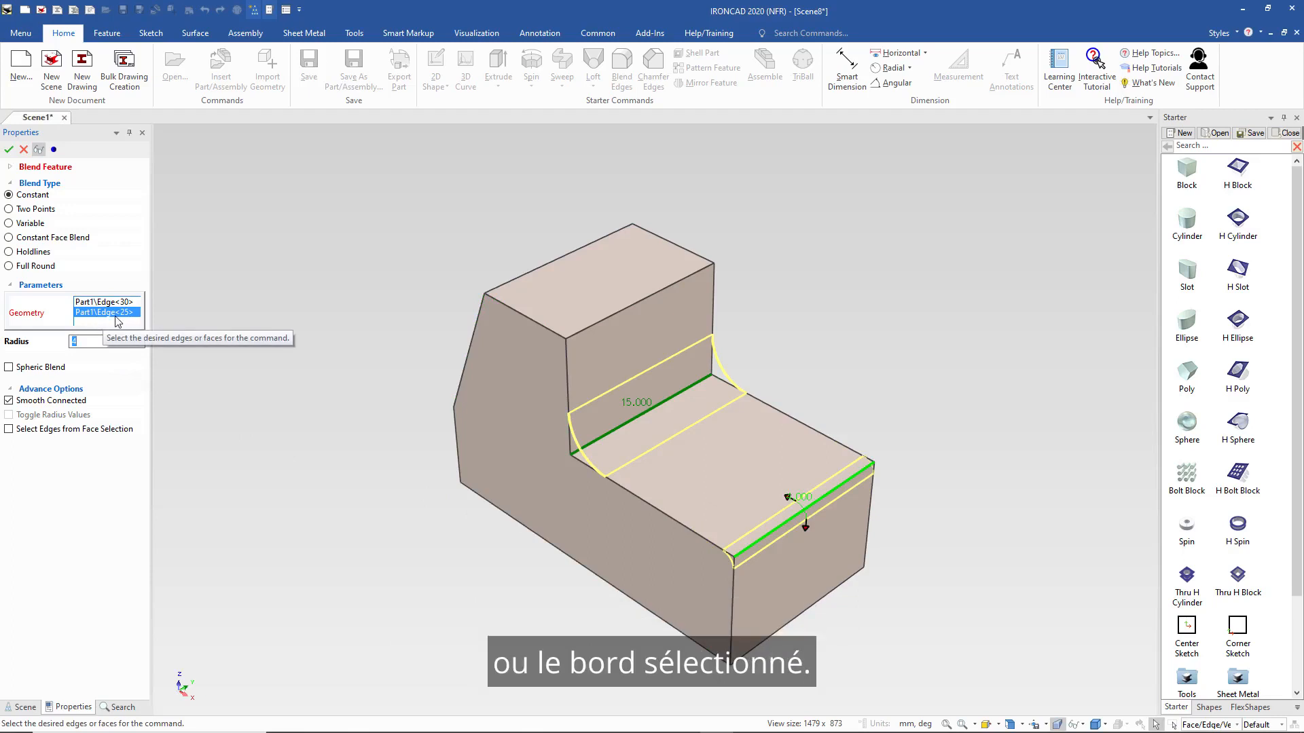
pyautogui.click(589, 331)
pyautogui.click(506, 283)
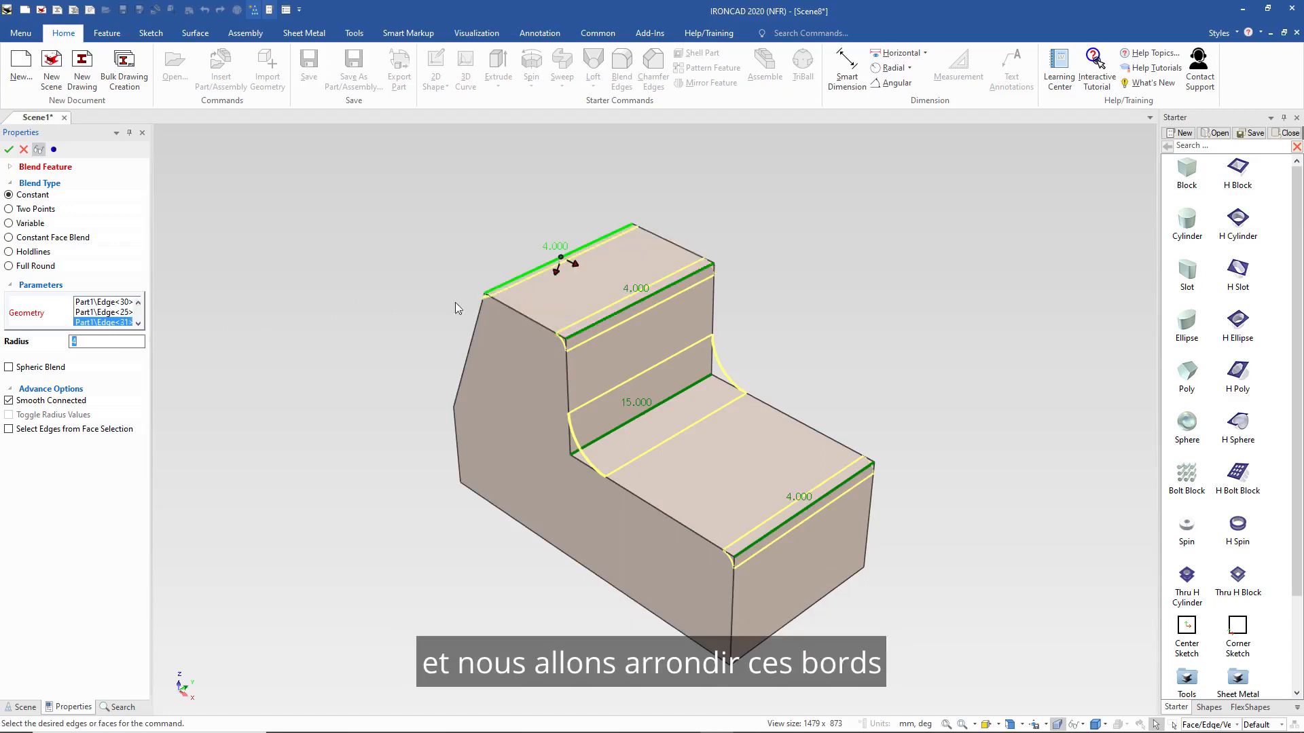
pyautogui.moveTo(378, 466); pyautogui.dragTo(471, 438, button='middle')
pyautogui.click(464, 433)
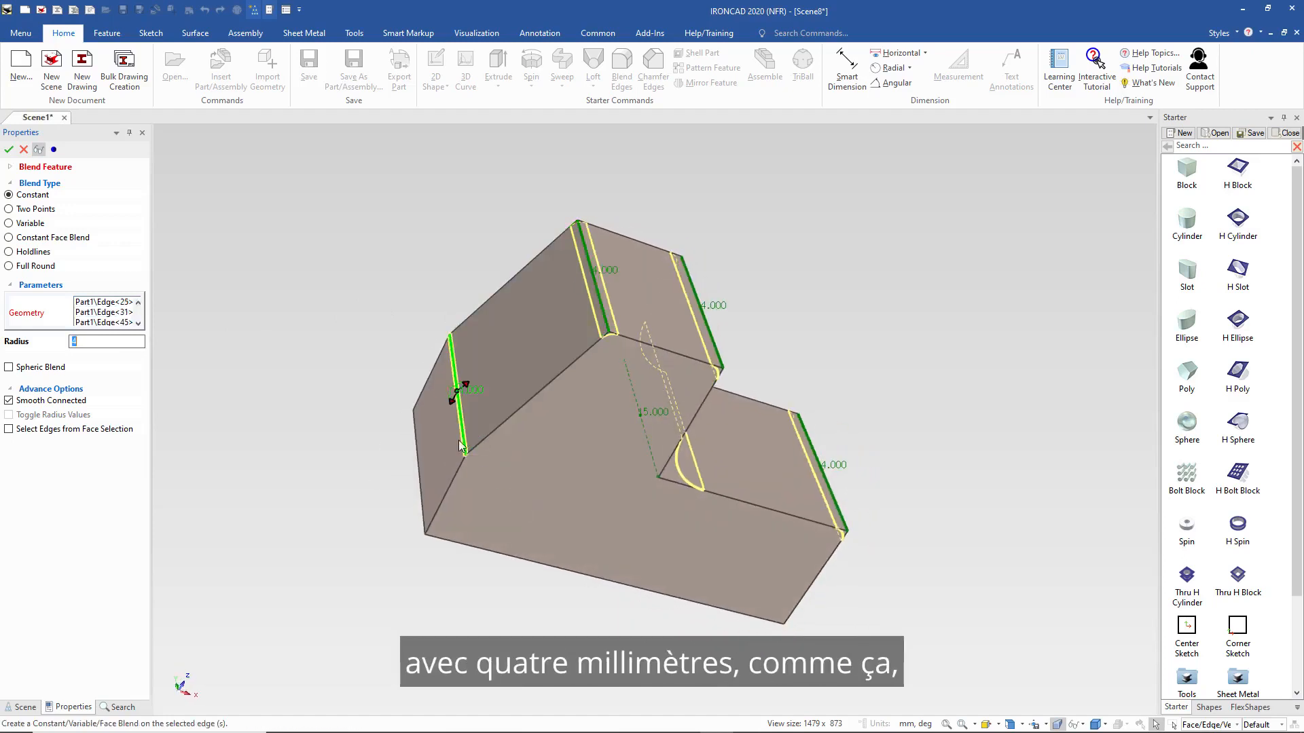
pyautogui.rightClick(582, 618)
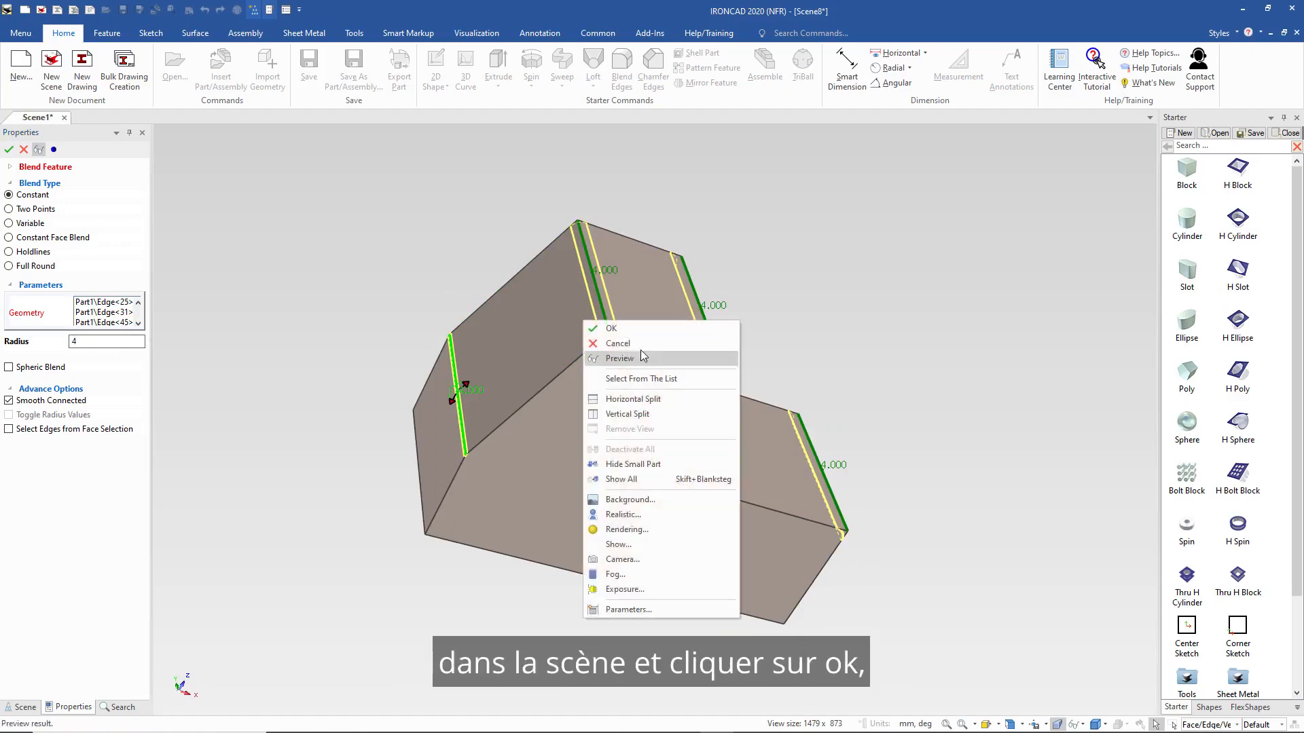
pyautogui.click(601, 329)
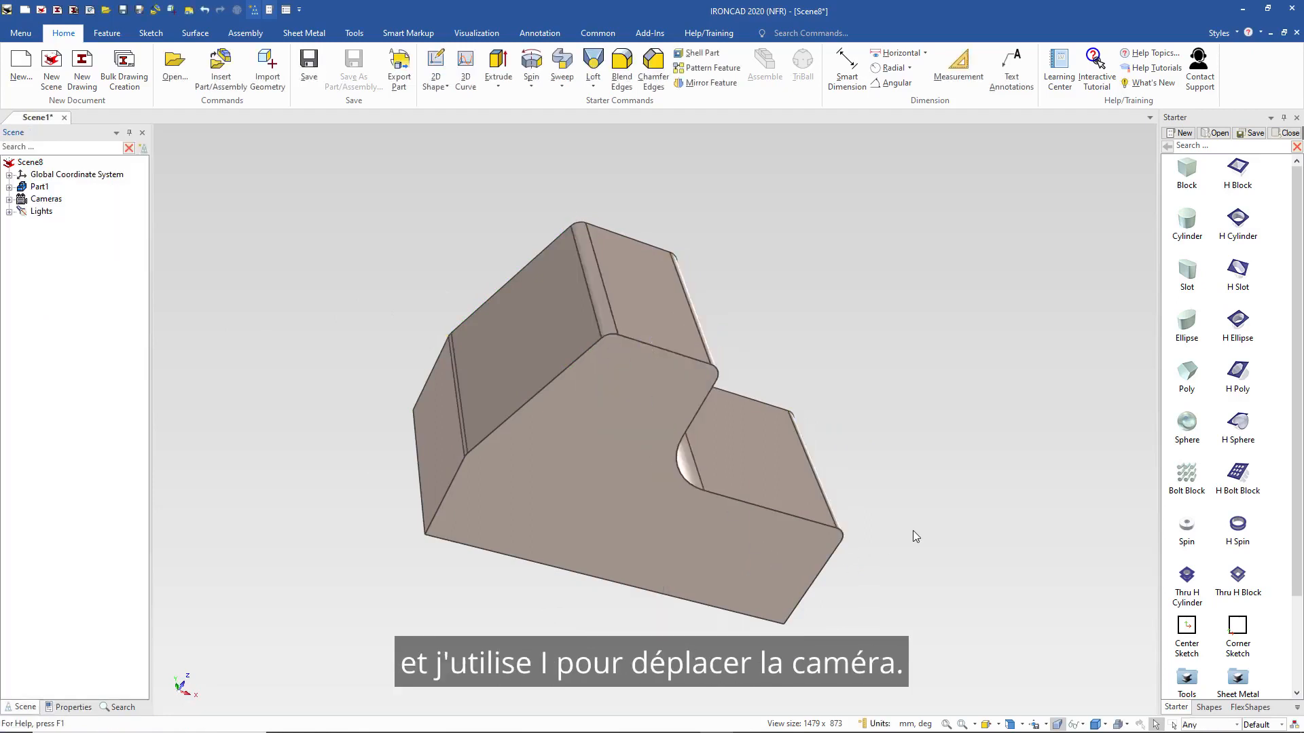
# Blend the smoothly connected outline edges on both long sides of the body with a constant 4 mm radius.
pyautogui.press('i')
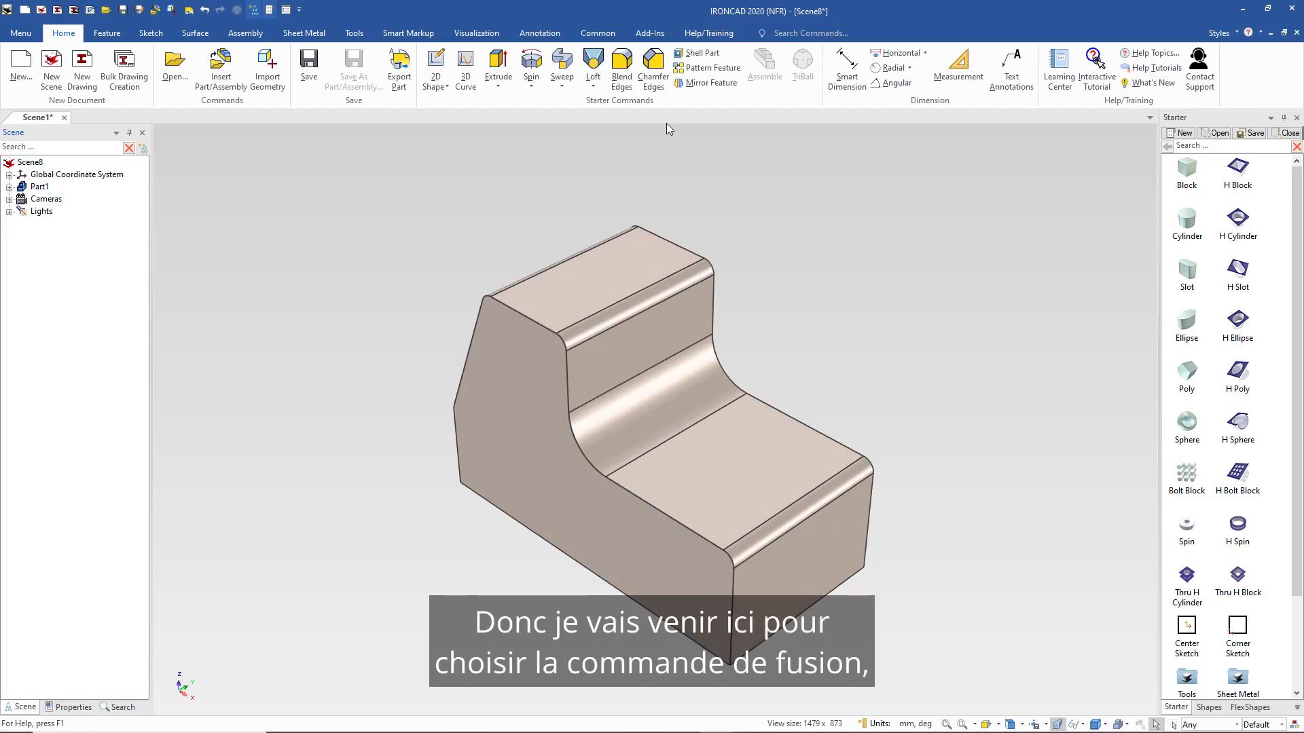
pyautogui.click(622, 61)
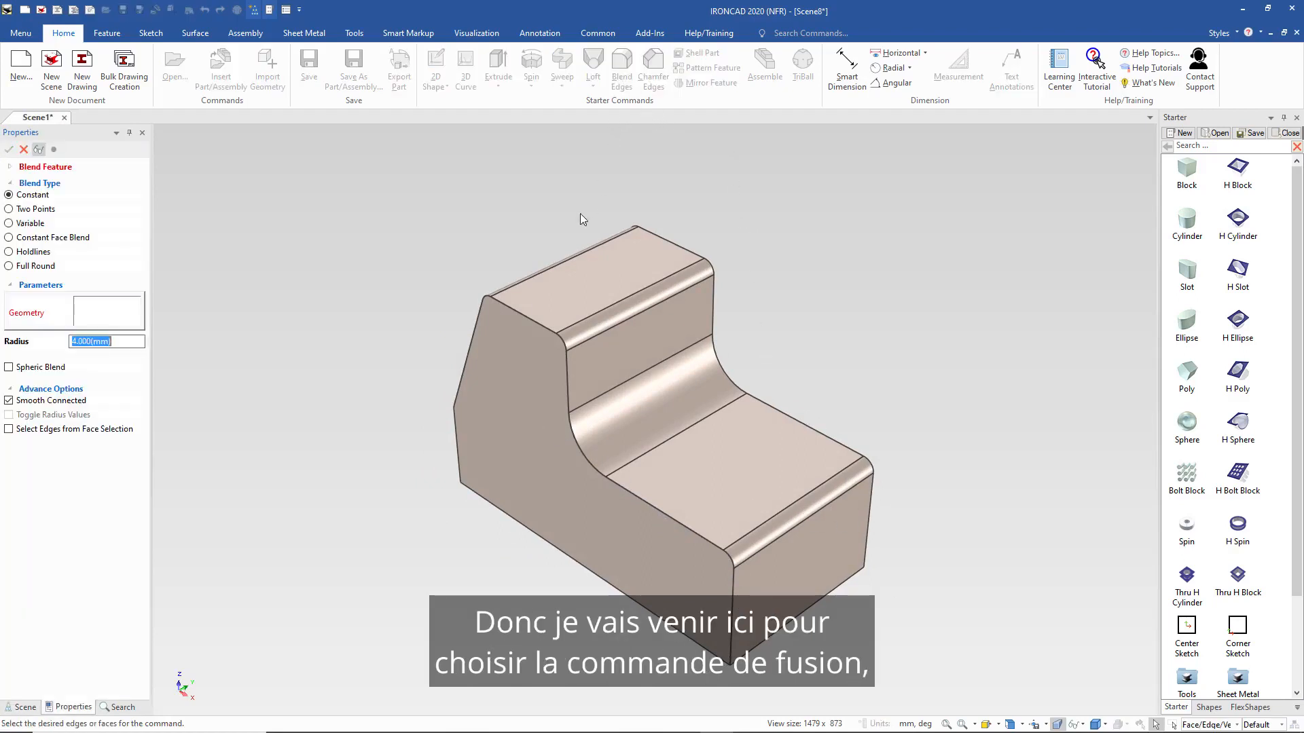
pyautogui.click(733, 602)
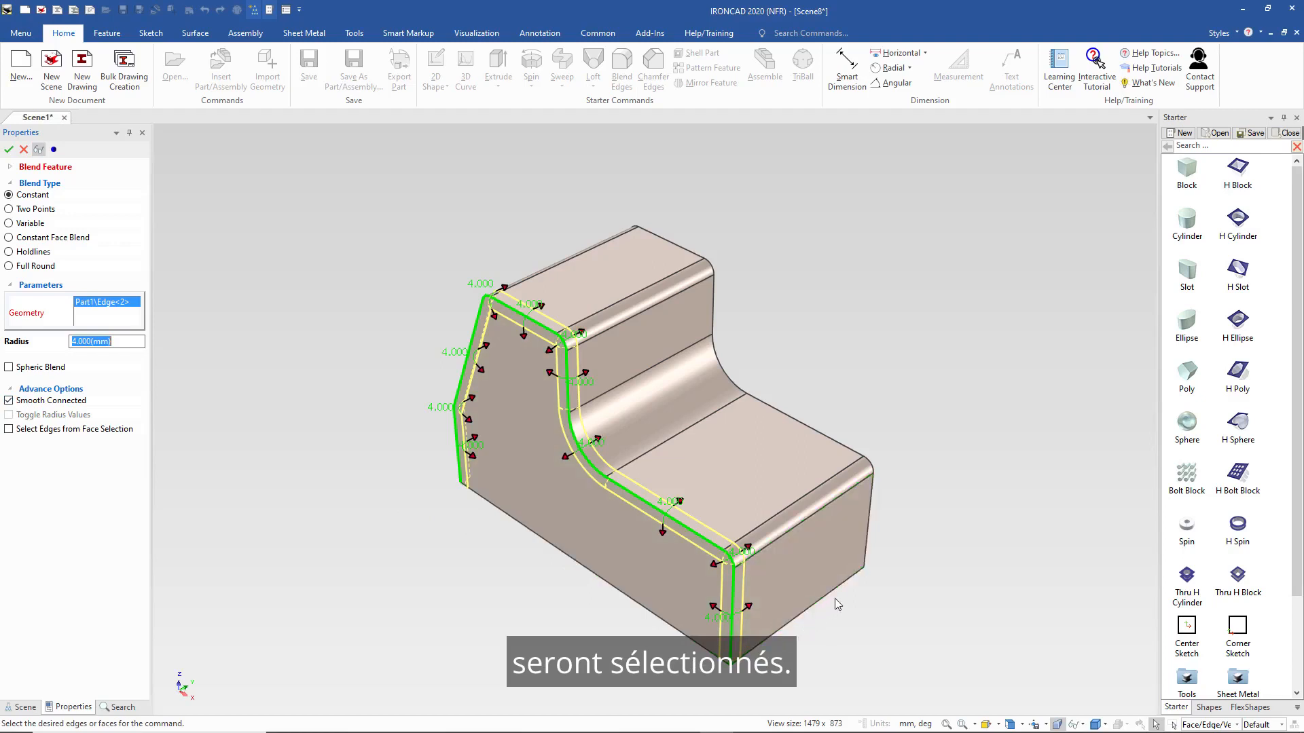
pyautogui.click(870, 542)
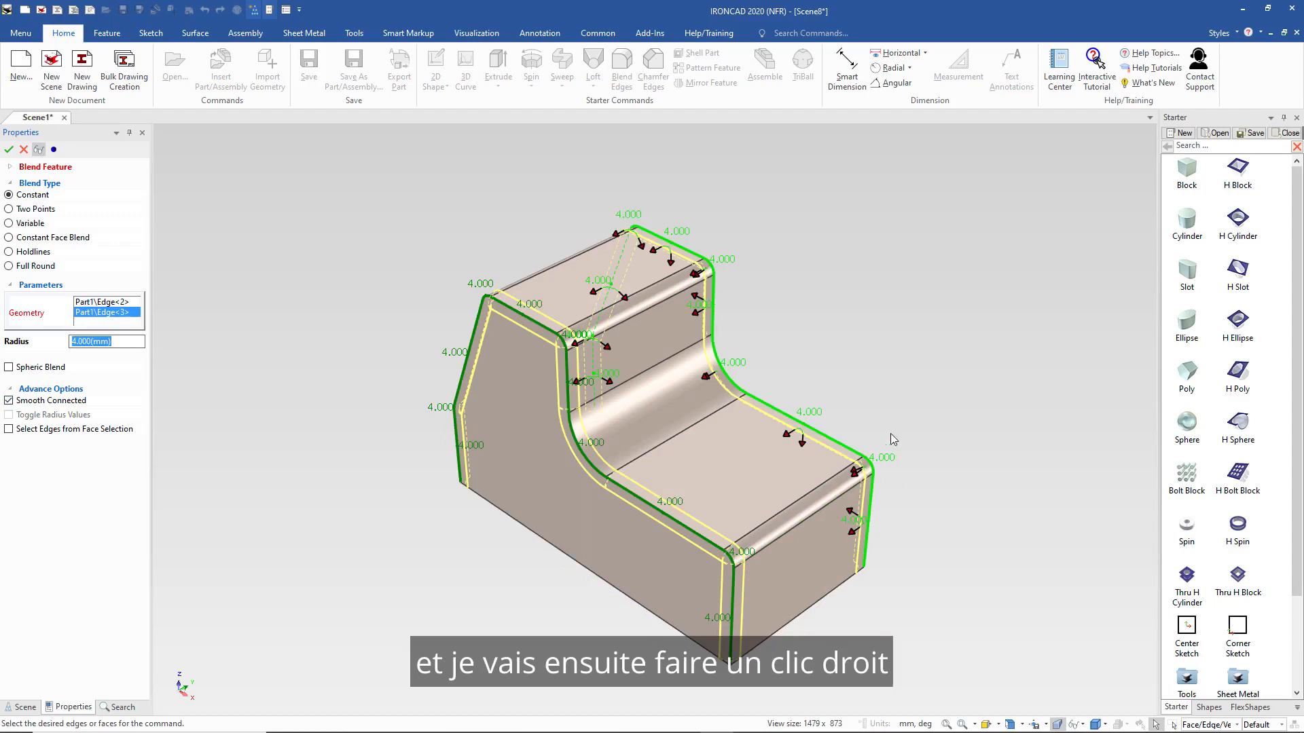
pyautogui.rightClick(854, 387)
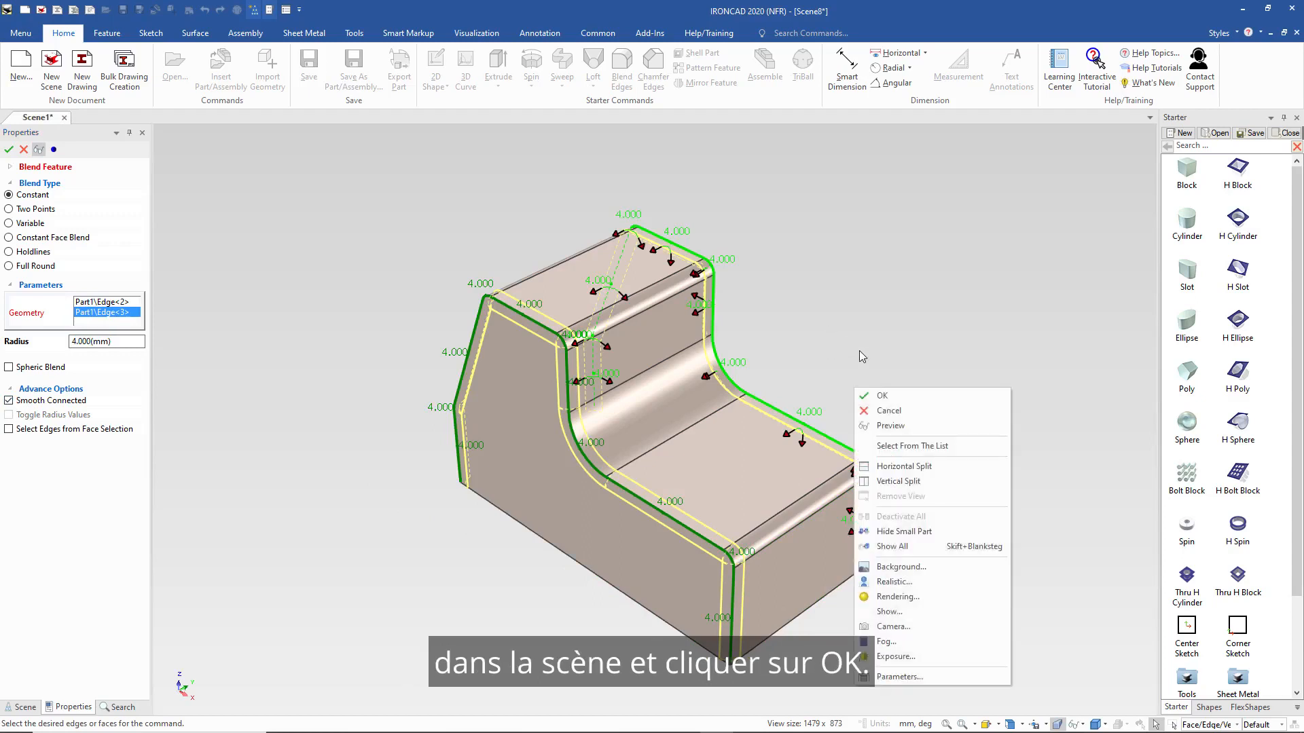
pyautogui.click(891, 397)
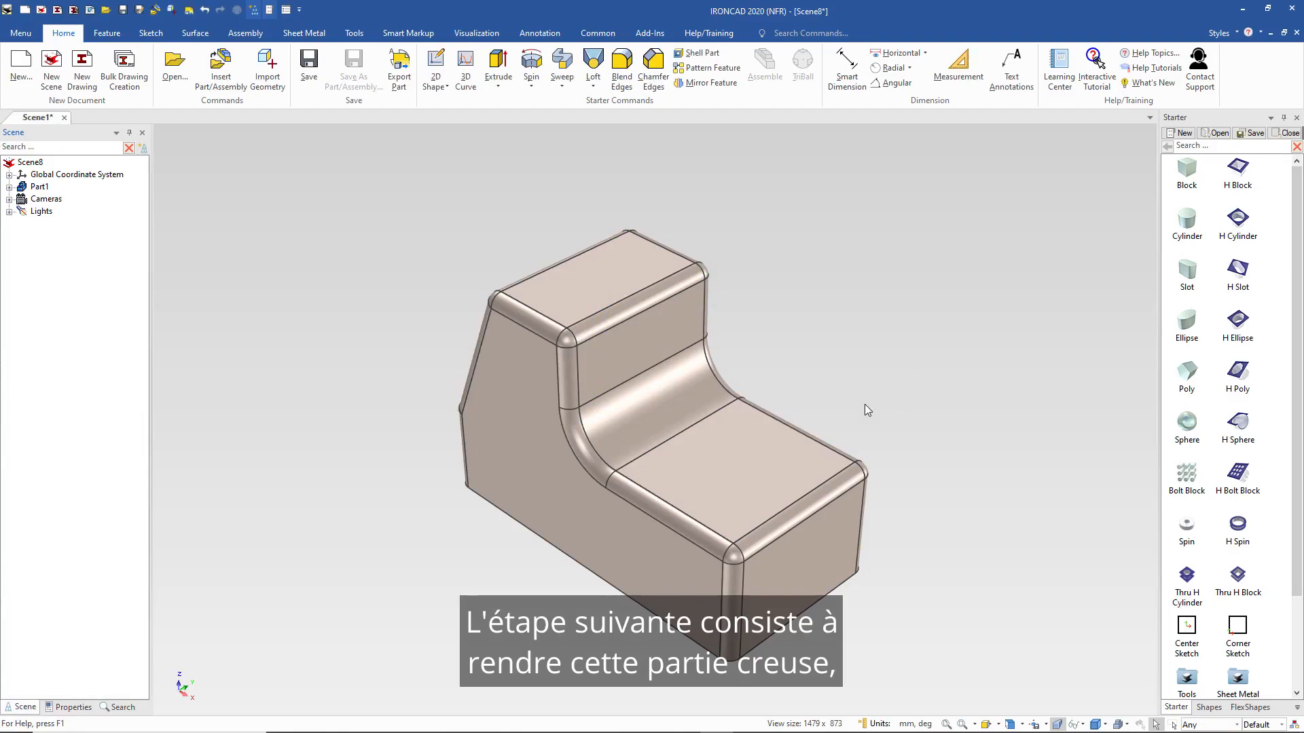
# Start an inside Shell on the part with the bottom face open, and turn on the preview.
pyautogui.moveTo(533, 589); pyautogui.dragTo(679, 313, button='middle')
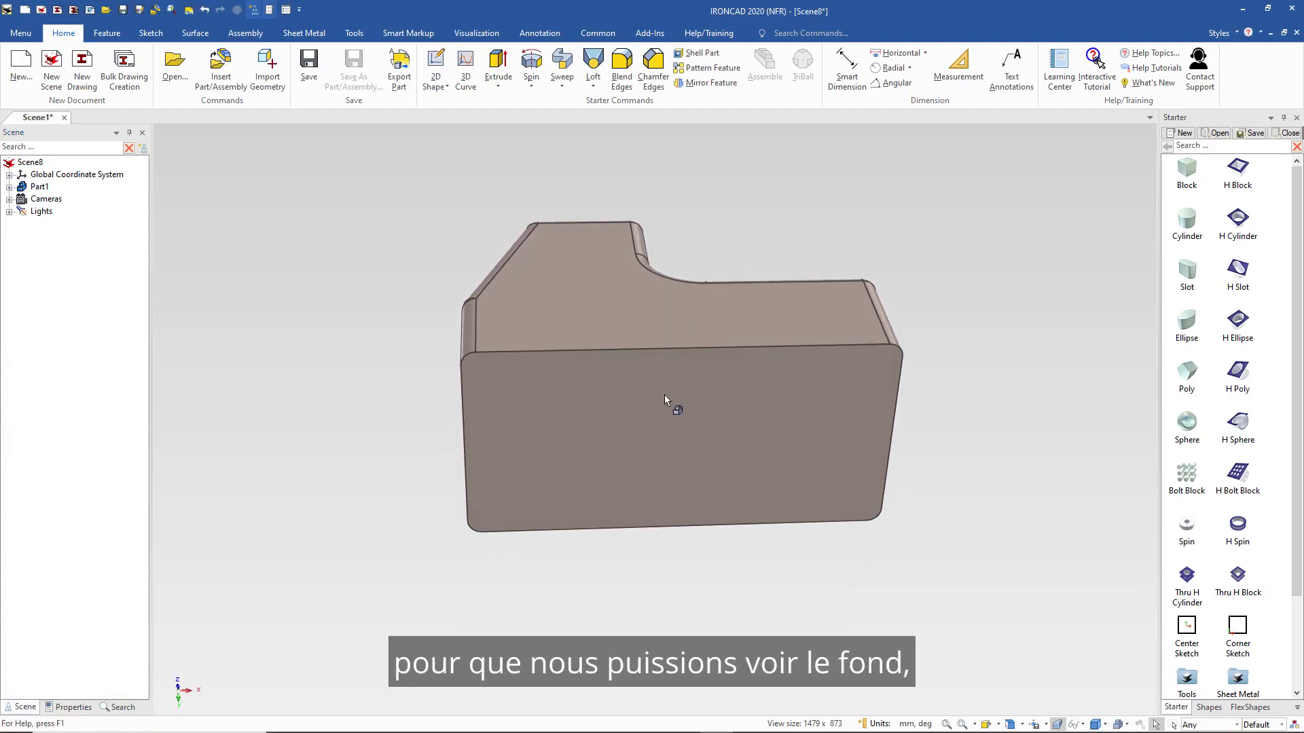
pyautogui.click(695, 54)
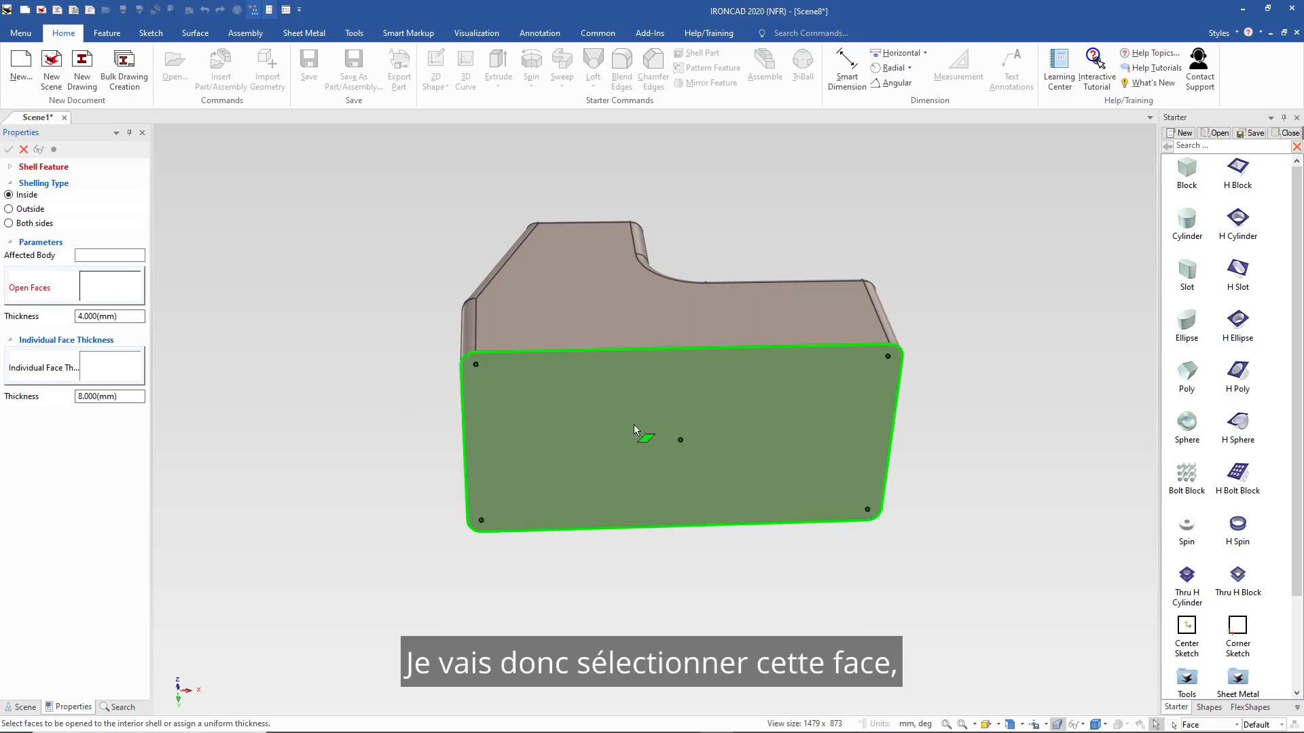
pyautogui.click(645, 422)
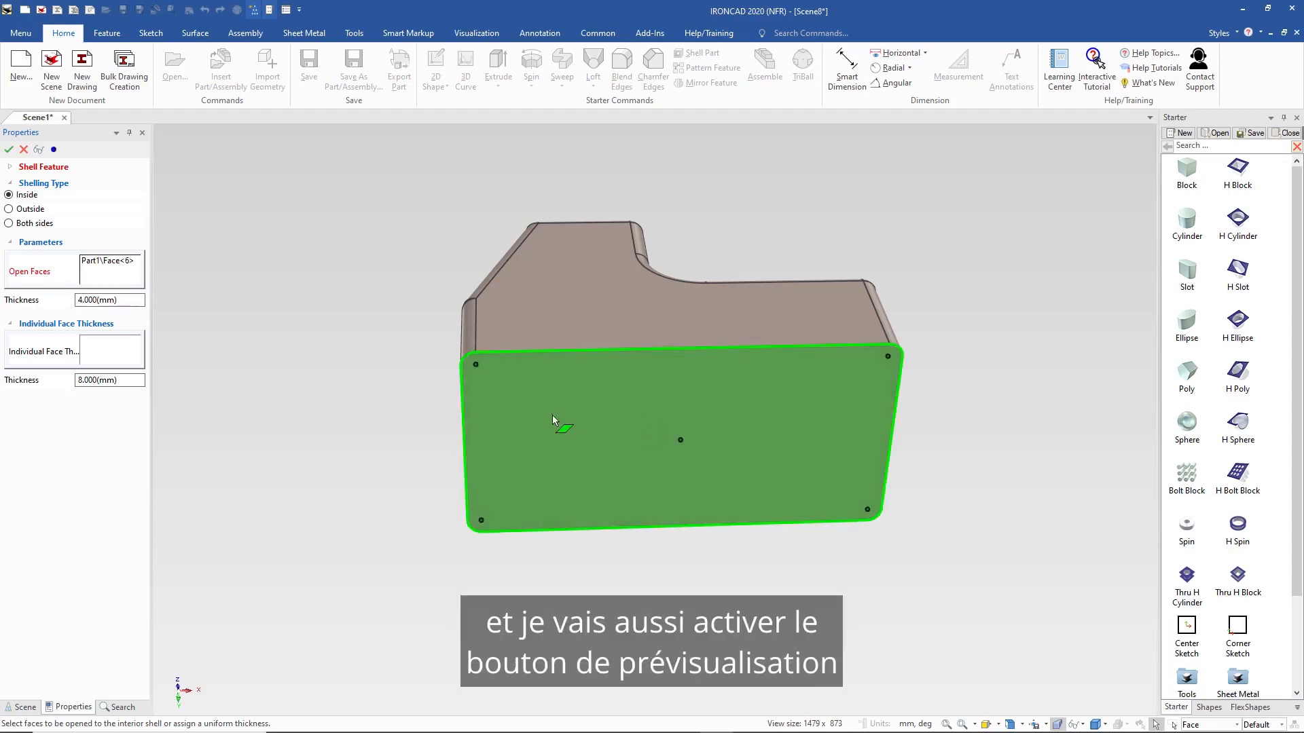
pyautogui.click(38, 150)
pyautogui.moveTo(606, 491); pyautogui.dragTo(579, 521, button='middle')
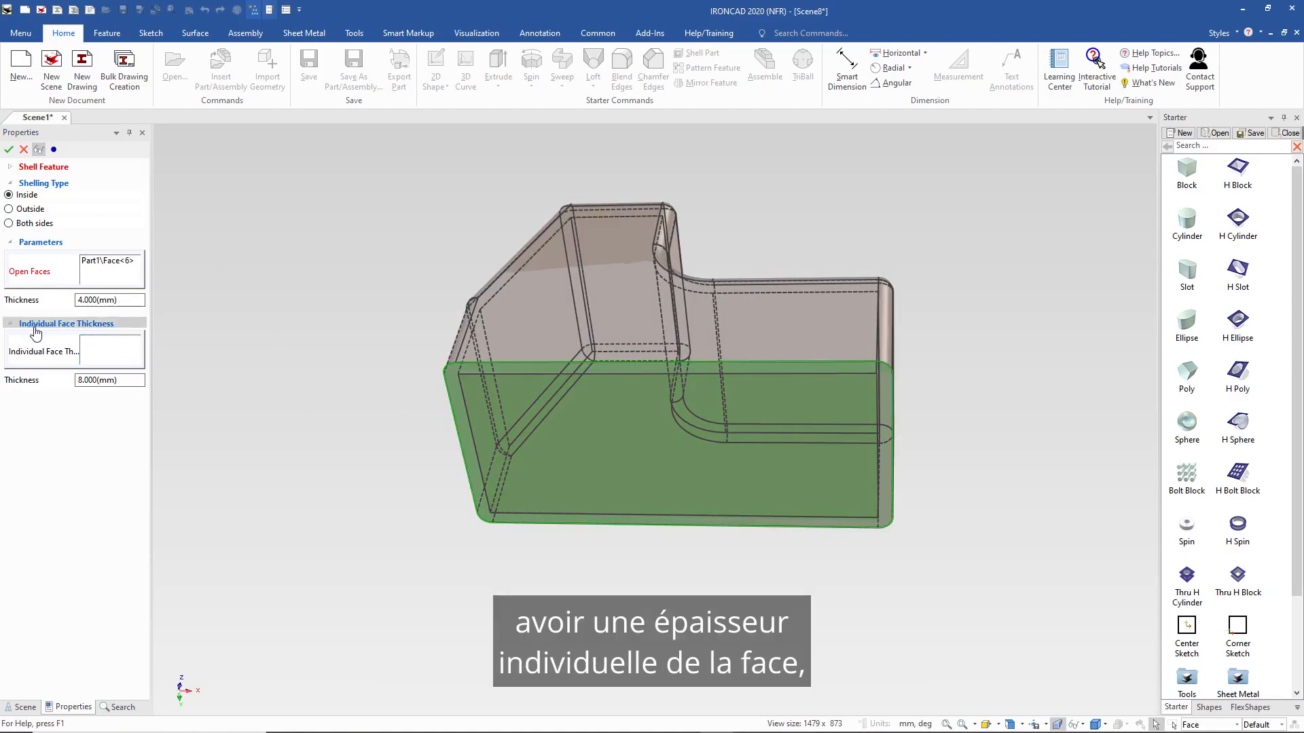
# Try an individual wall thickness of 10 mm on the long side face, and clear that face selection.
pyautogui.click(113, 356)
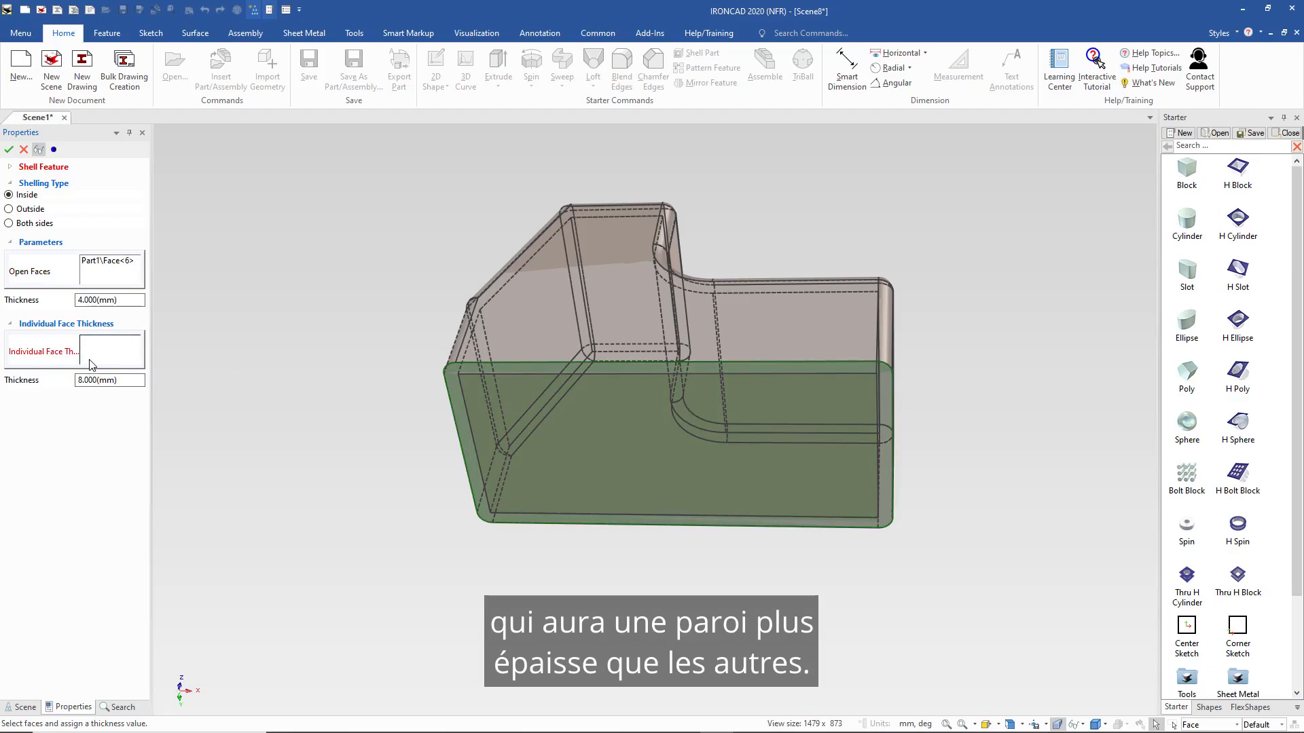
pyautogui.doubleClick(128, 383)
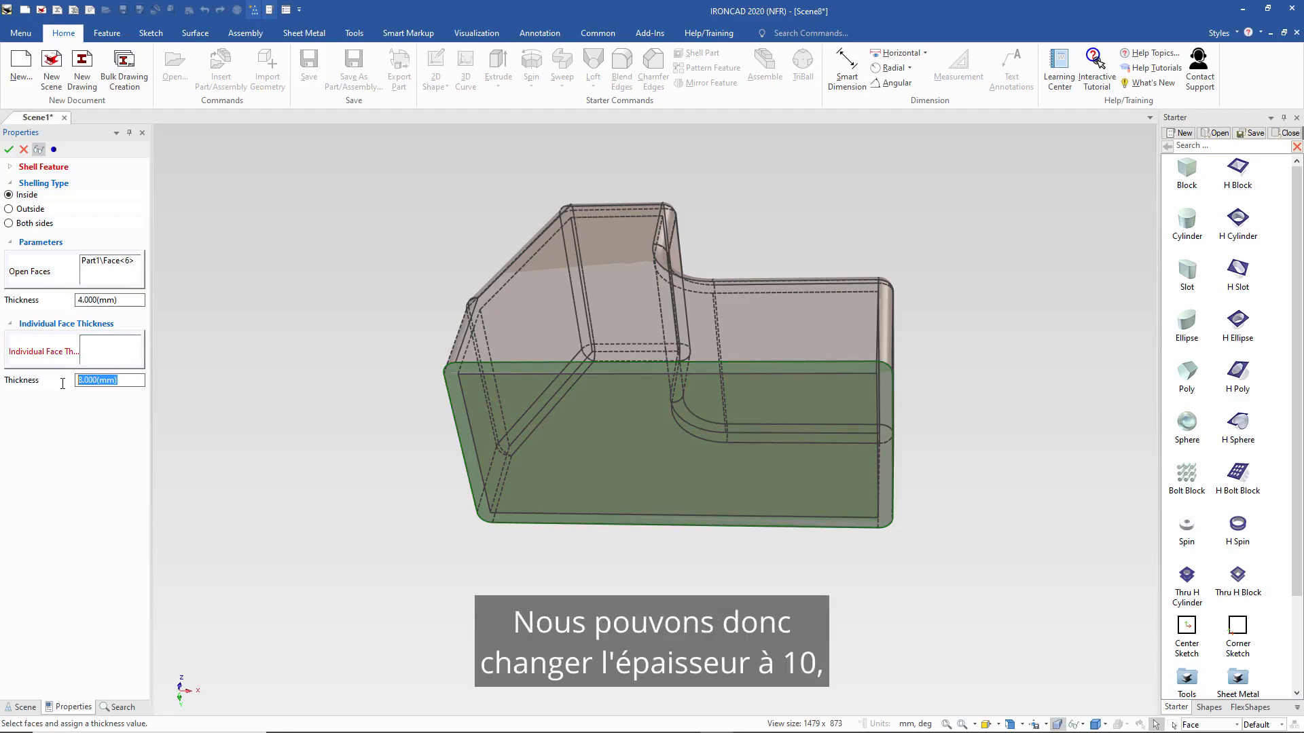
pyautogui.write('10')
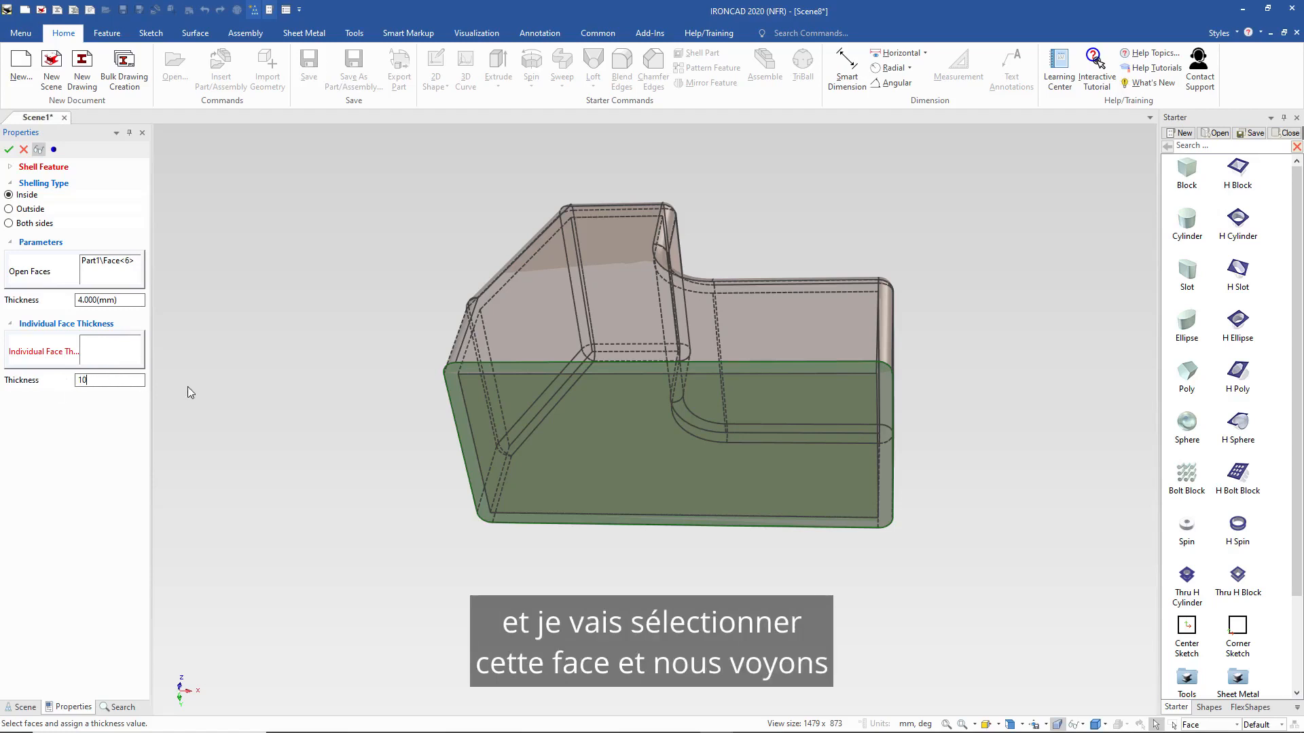
pyautogui.click(545, 338)
pyautogui.click(507, 384)
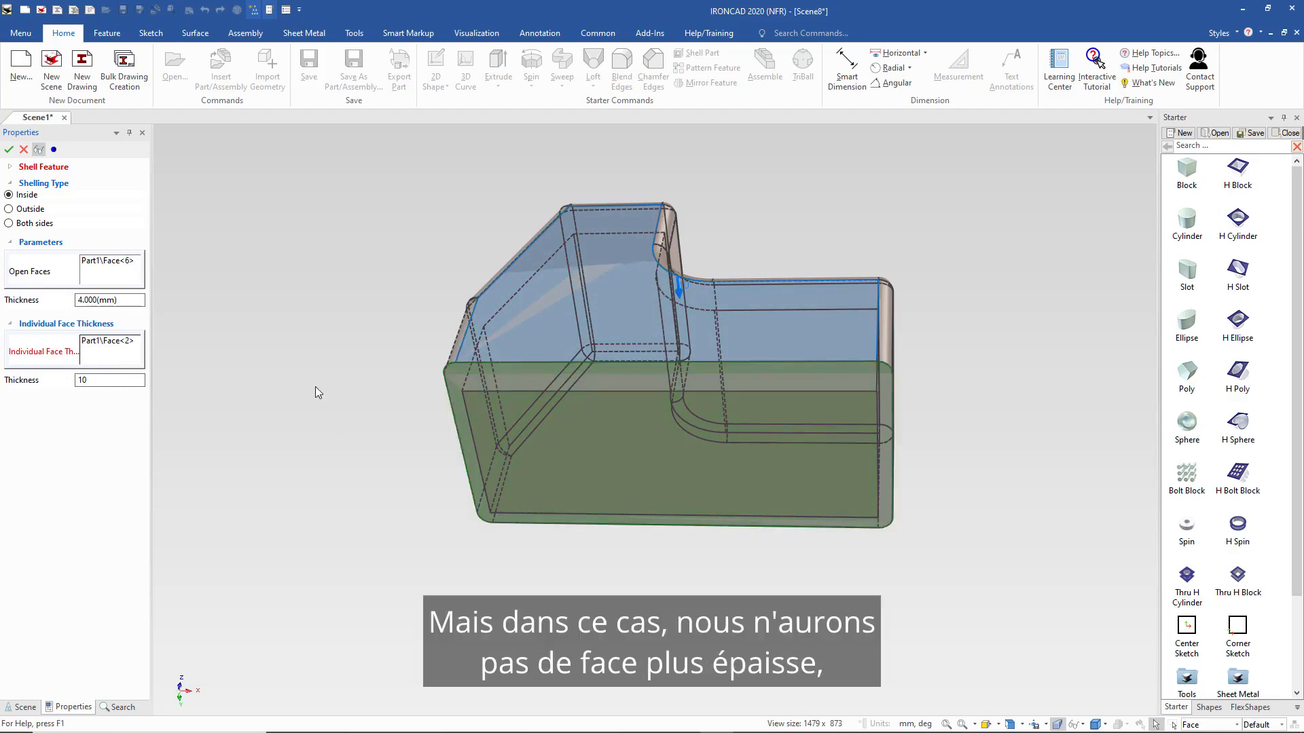
pyautogui.rightClick(113, 358)
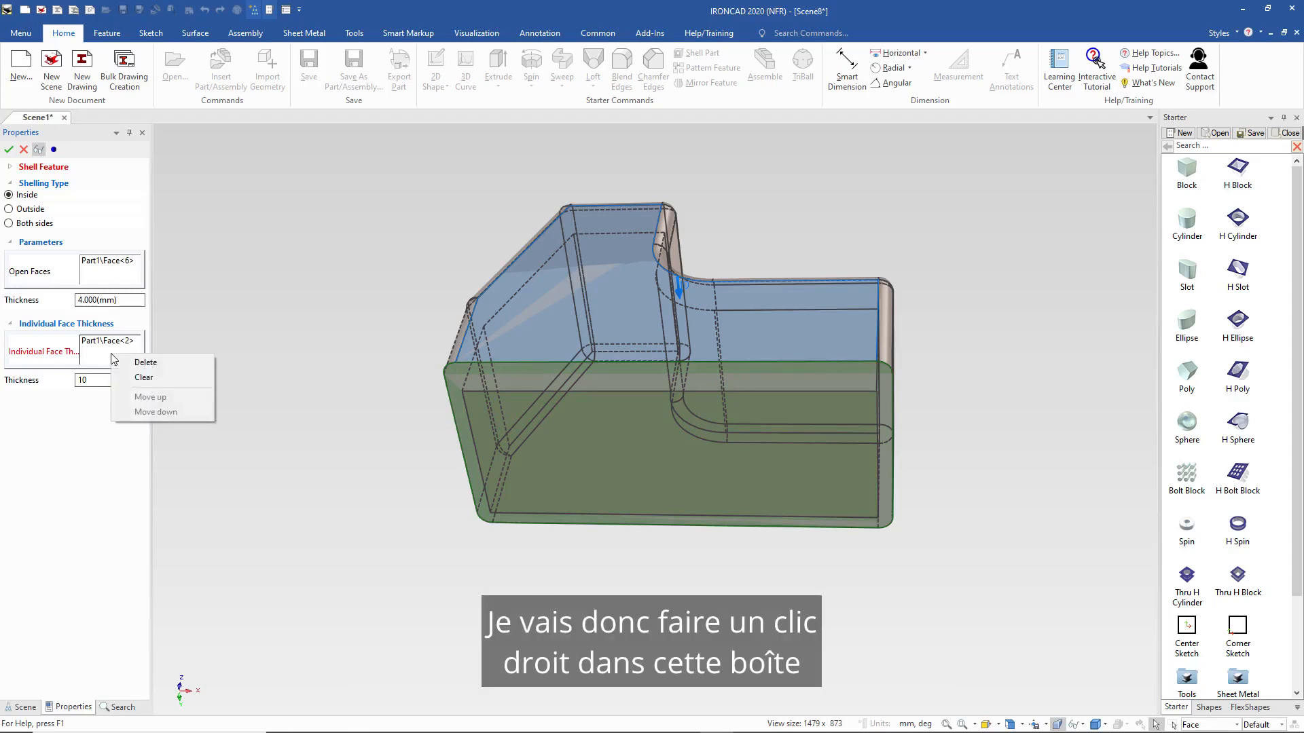
pyautogui.click(145, 380)
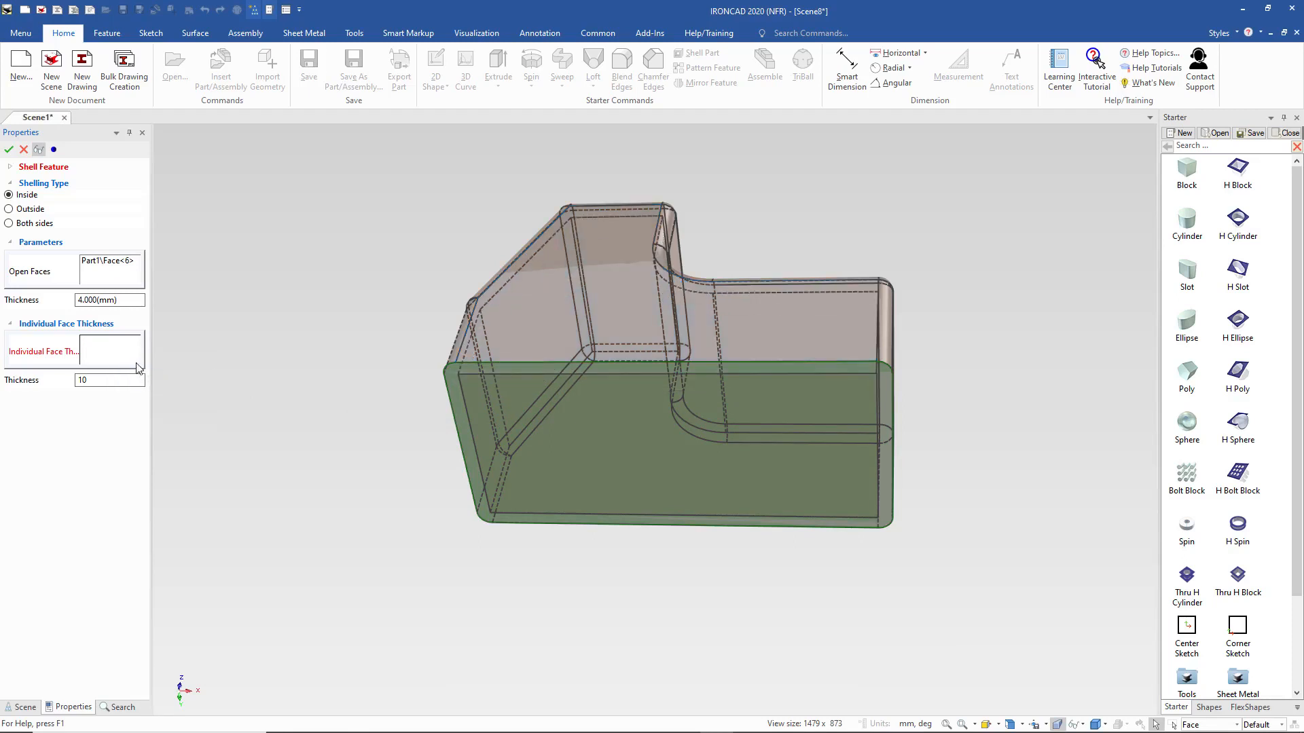
# Set the shell's uniform wall thickness to 4 mm and accept the shell.
pyautogui.moveTo(121, 297); pyautogui.dragTo(65, 298)
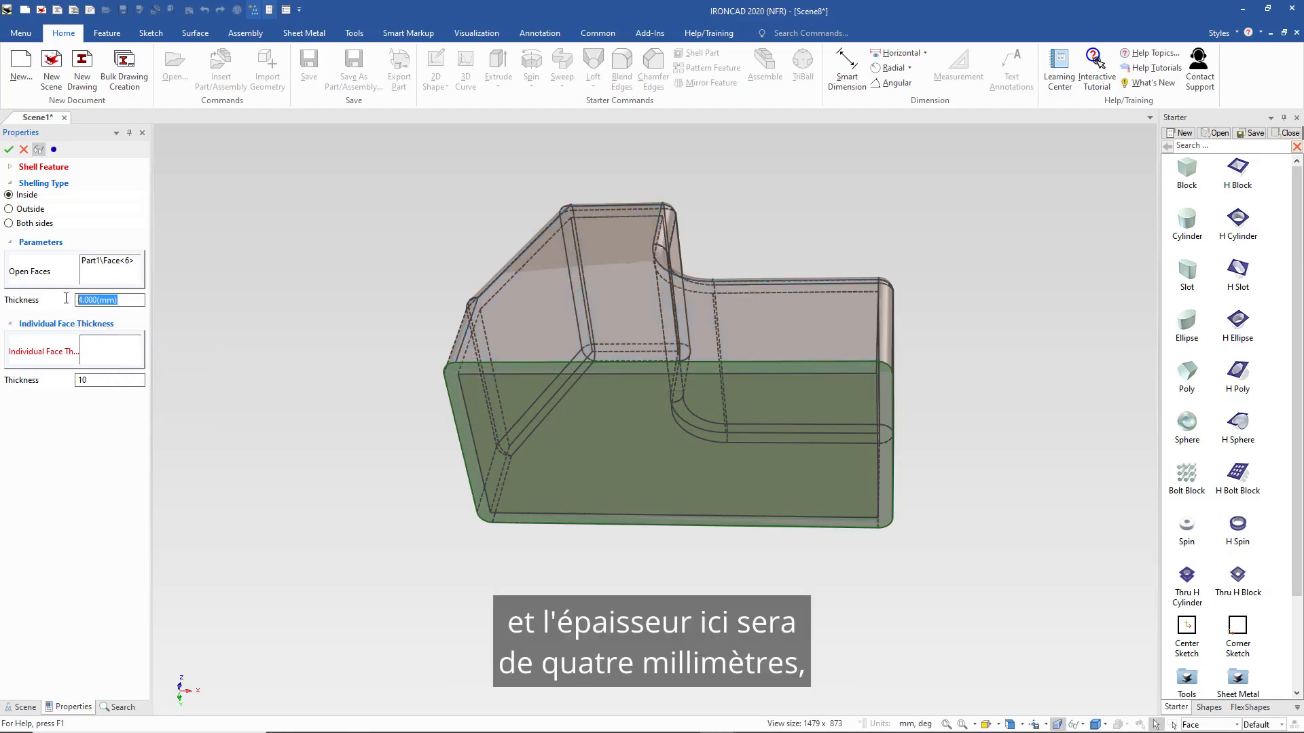
pyautogui.write('4')
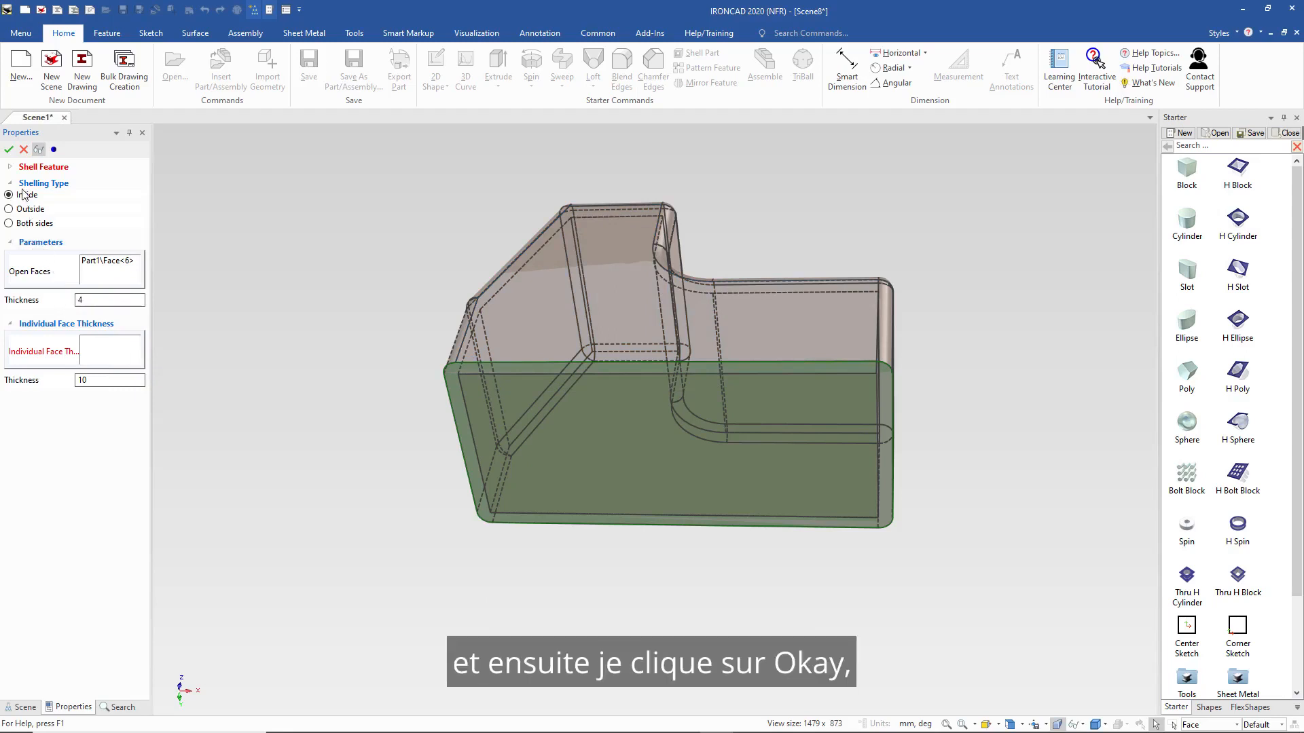
pyautogui.click(8, 148)
# Place an H Cylinder cutout on the lower edge of the long side face beneath the cab, with a 30 mm diameter.
pyautogui.moveTo(553, 577); pyautogui.dragTo(692, 620, button='middle')
pyautogui.press('i')
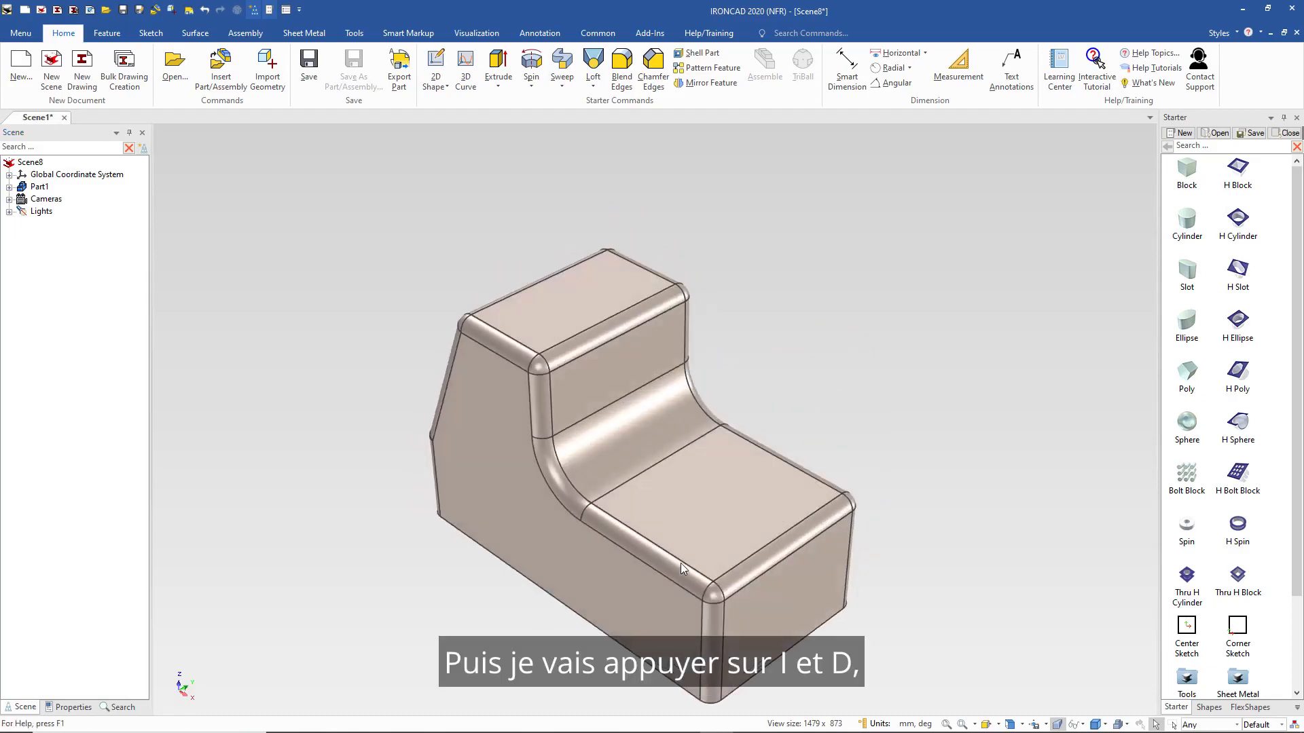
pyautogui.press('d')
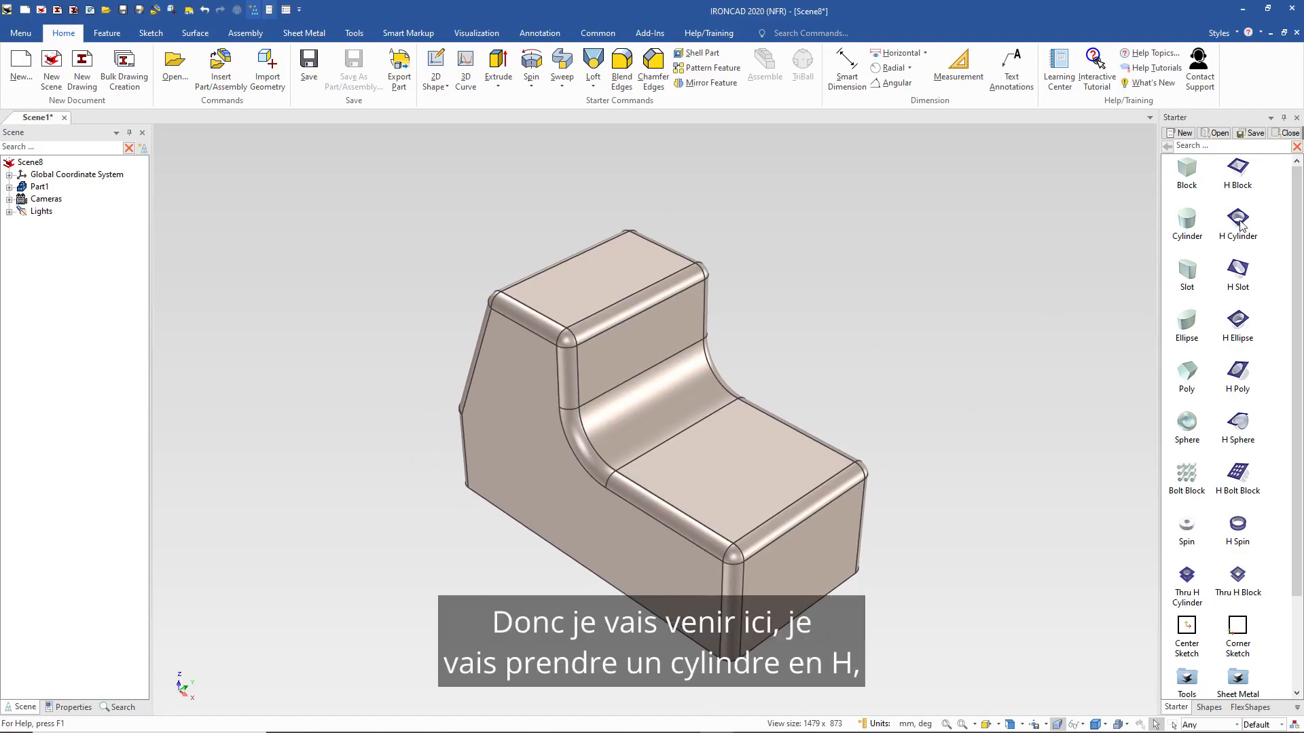
pyautogui.moveTo(1238, 219); pyautogui.dragTo(511, 521)
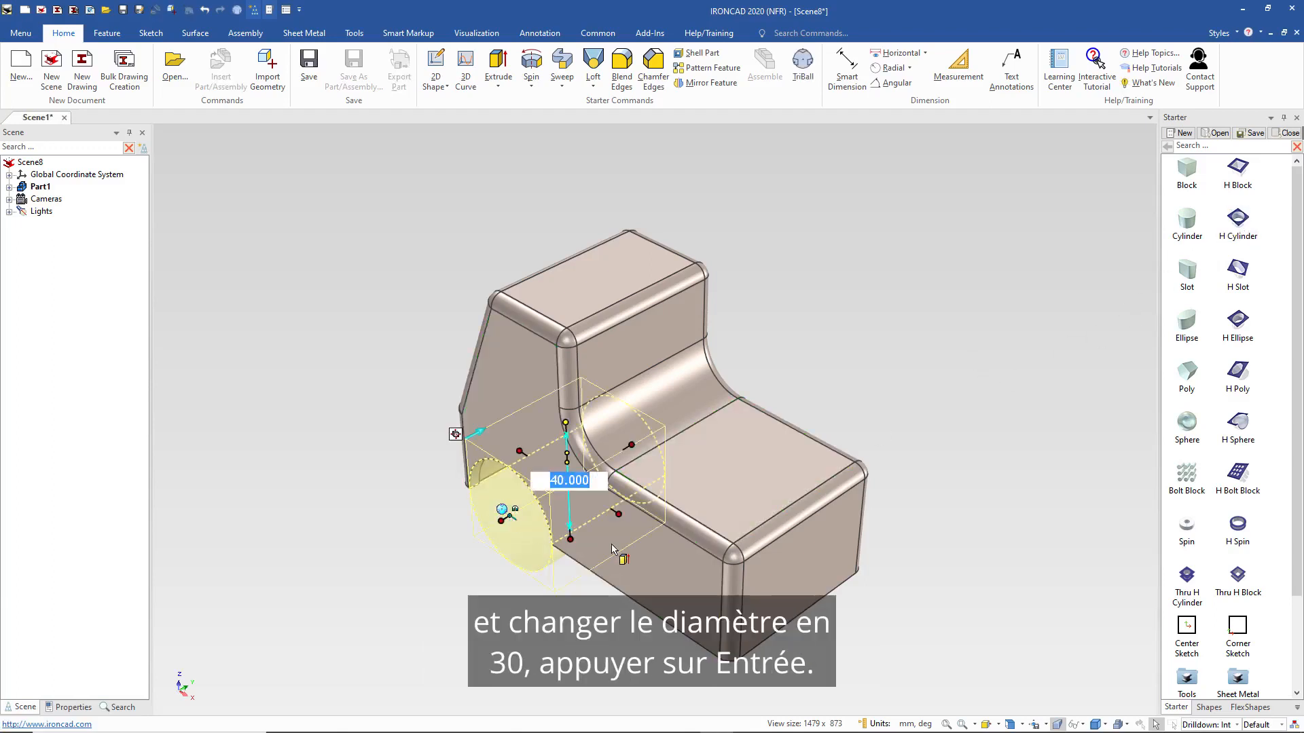
pyautogui.click(621, 511)
pyautogui.write('30')
pyautogui.press('Return')
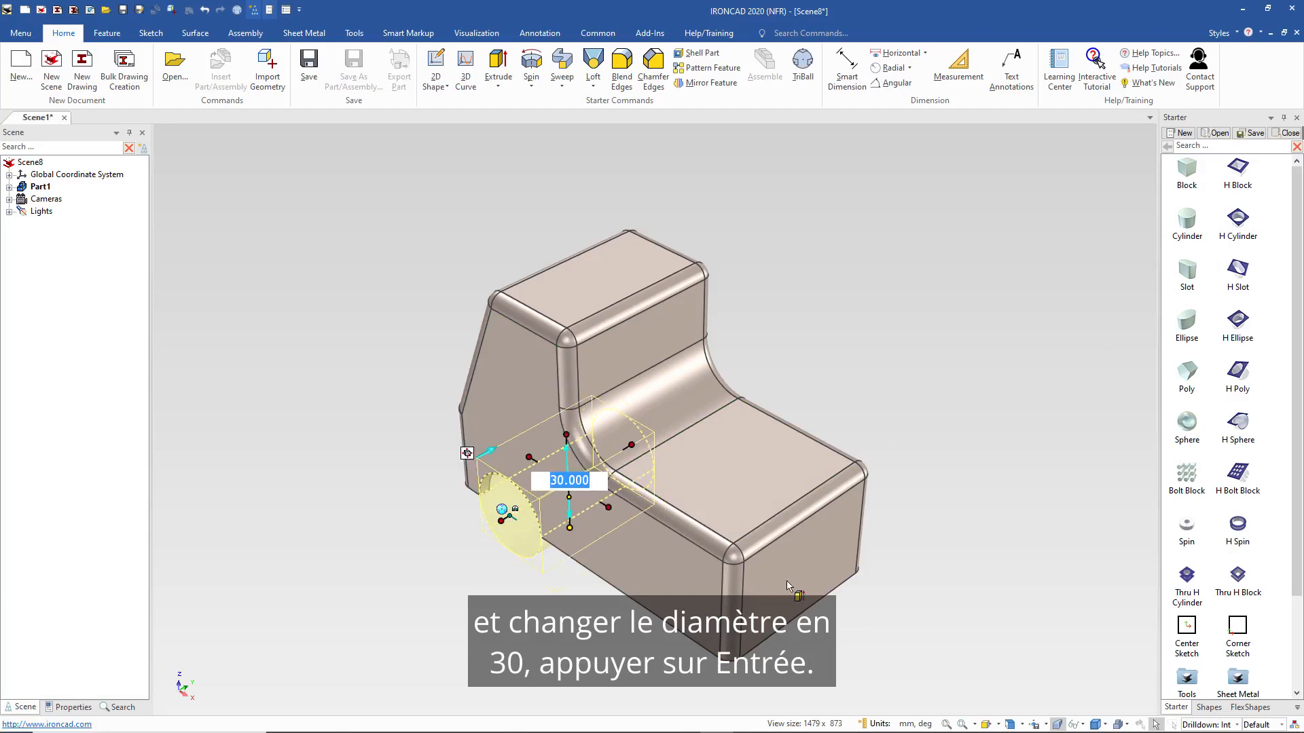
# Extend the cab-end wheel cutout to the opposite long side face, giving the cylinder a 60 mm length.
pyautogui.moveTo(872, 650); pyautogui.dragTo(660, 672, button='middle')
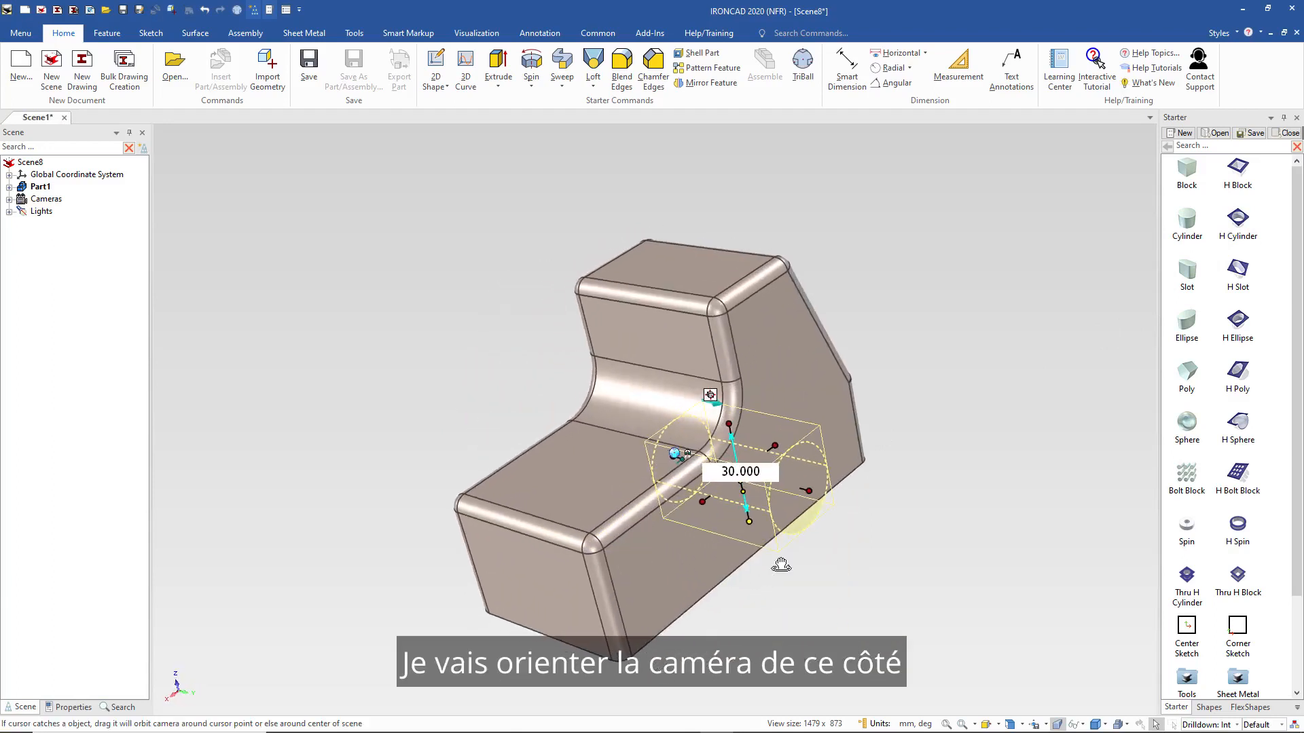
pyautogui.moveTo(817, 492); pyautogui.dragTo(813, 420)
pyautogui.moveTo(718, 672); pyautogui.dragTo(910, 618, button='middle')
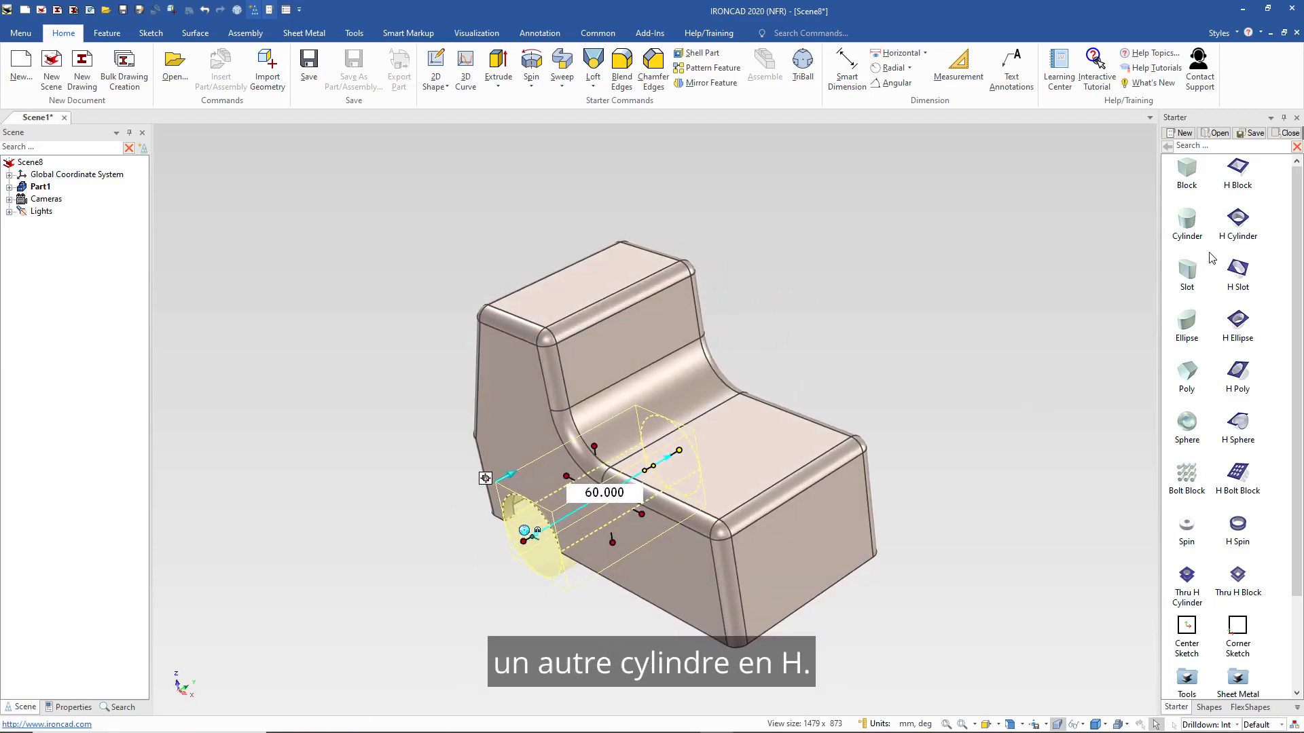
# Place a second H Cylinder cutout on the same side's lower edge near the hood end, with a 30 mm diameter.
pyautogui.moveTo(1238, 221); pyautogui.dragTo(666, 614)
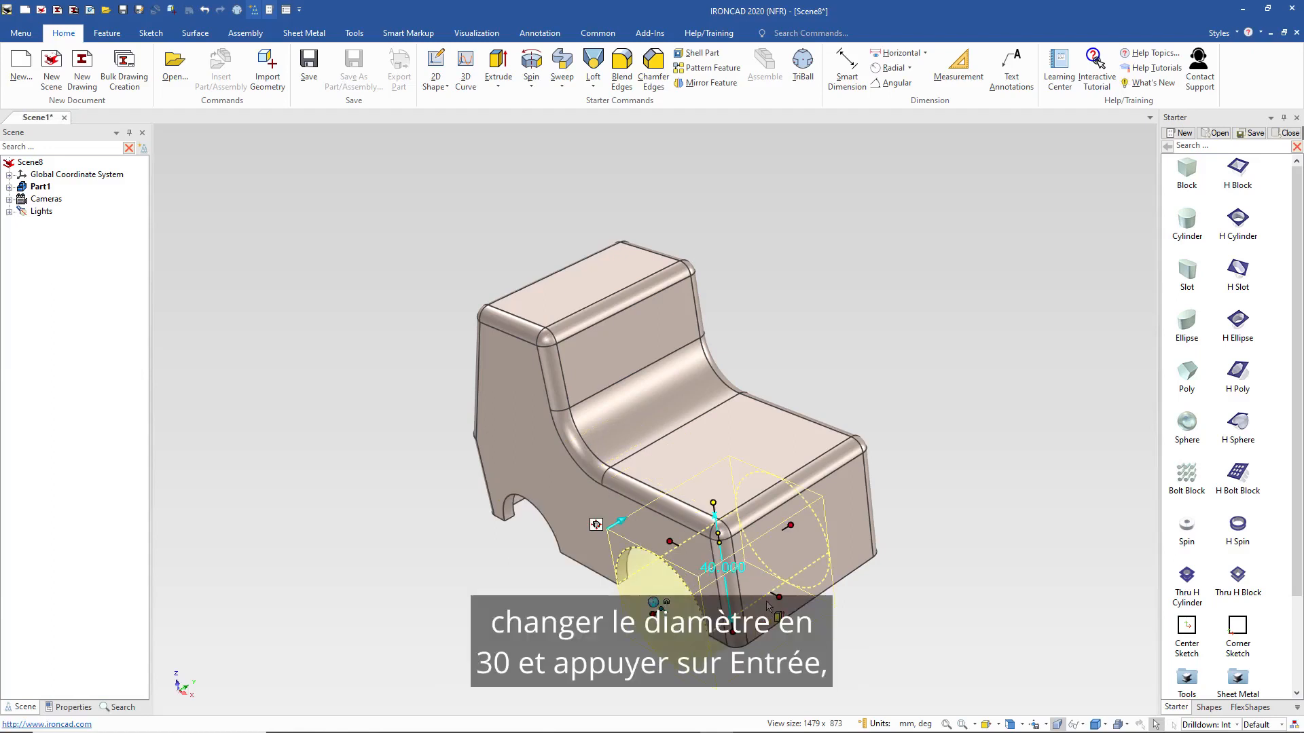
pyautogui.moveTo(772, 598)
pyautogui.write('30')
pyautogui.press('Return')
# Extend the hood-end wheel cutout through the body to the opposite side face, giving it a 60 mm length.
pyautogui.moveTo(867, 588); pyautogui.dragTo(706, 594, button='middle')
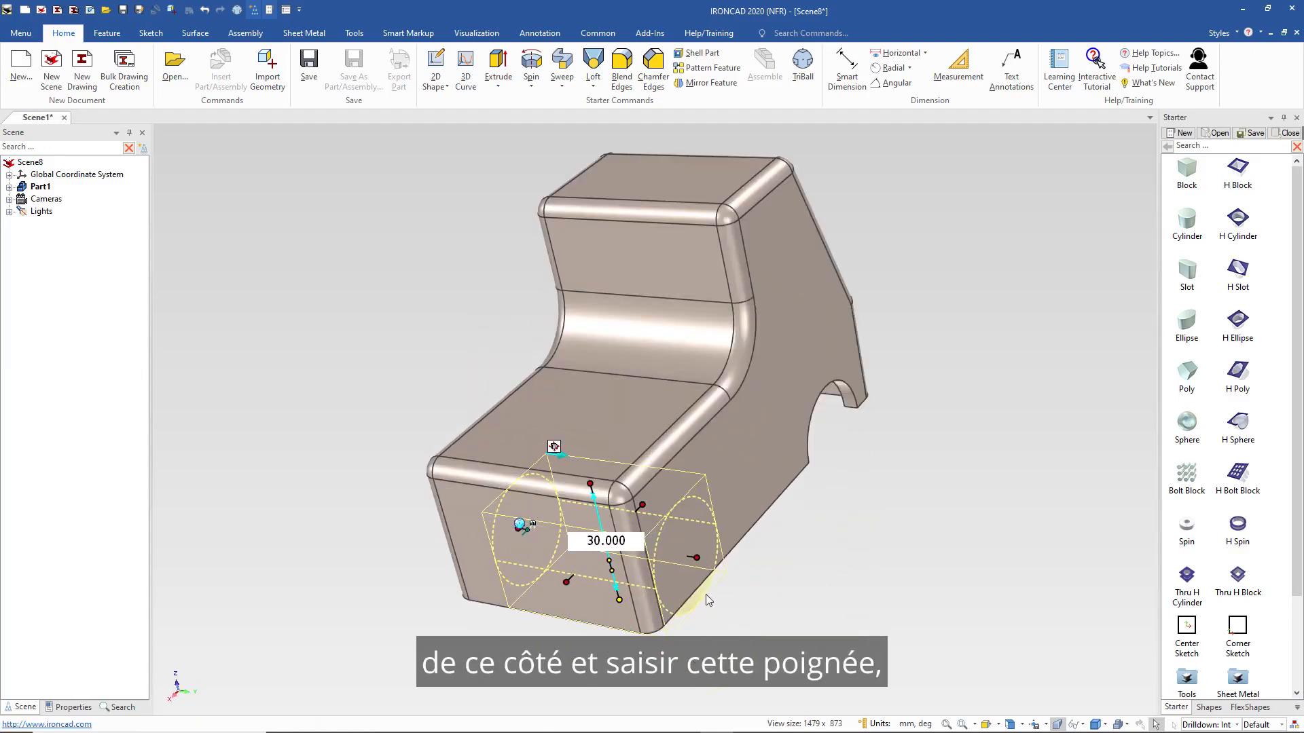
pyautogui.moveTo(698, 557); pyautogui.dragTo(724, 466)
pyautogui.moveTo(432, 596); pyautogui.dragTo(623, 559, button='middle')
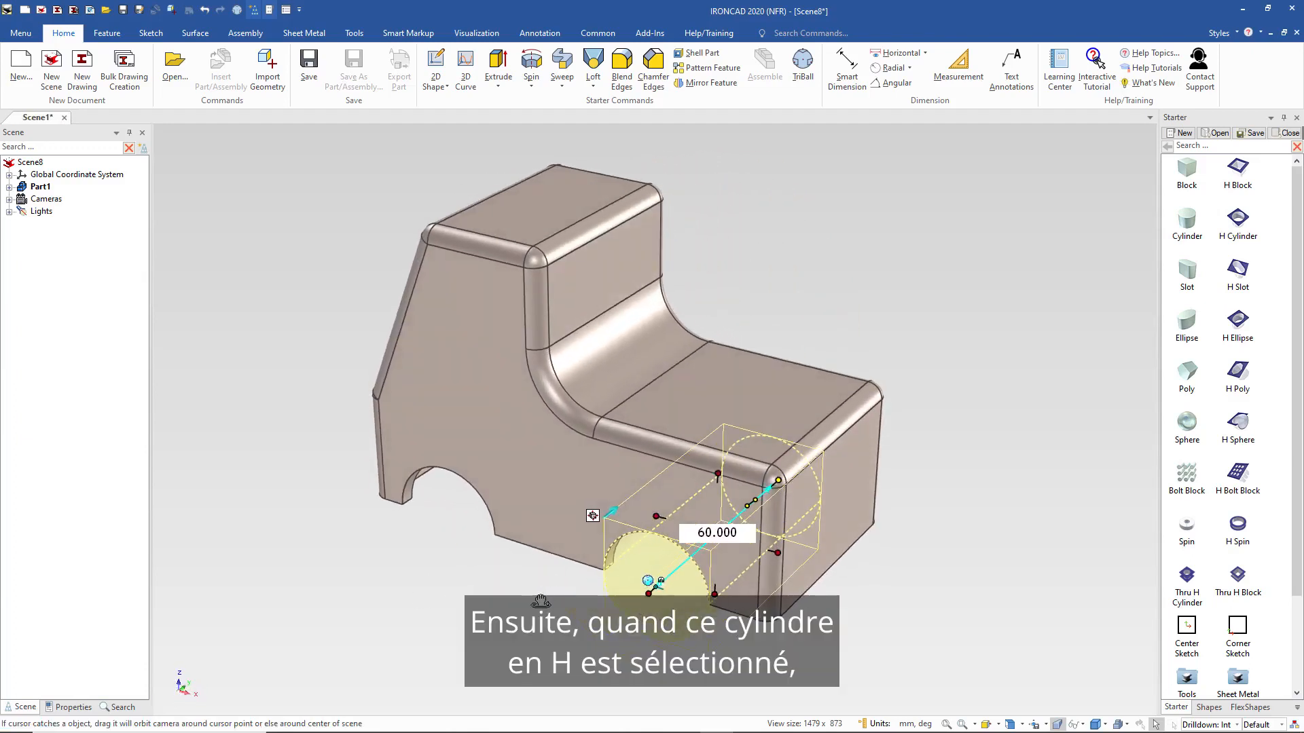
# Move the hood-end wheel cutout about 2.8 mm along the body's length towards the hood end with the TriBall.
pyautogui.click(650, 582)
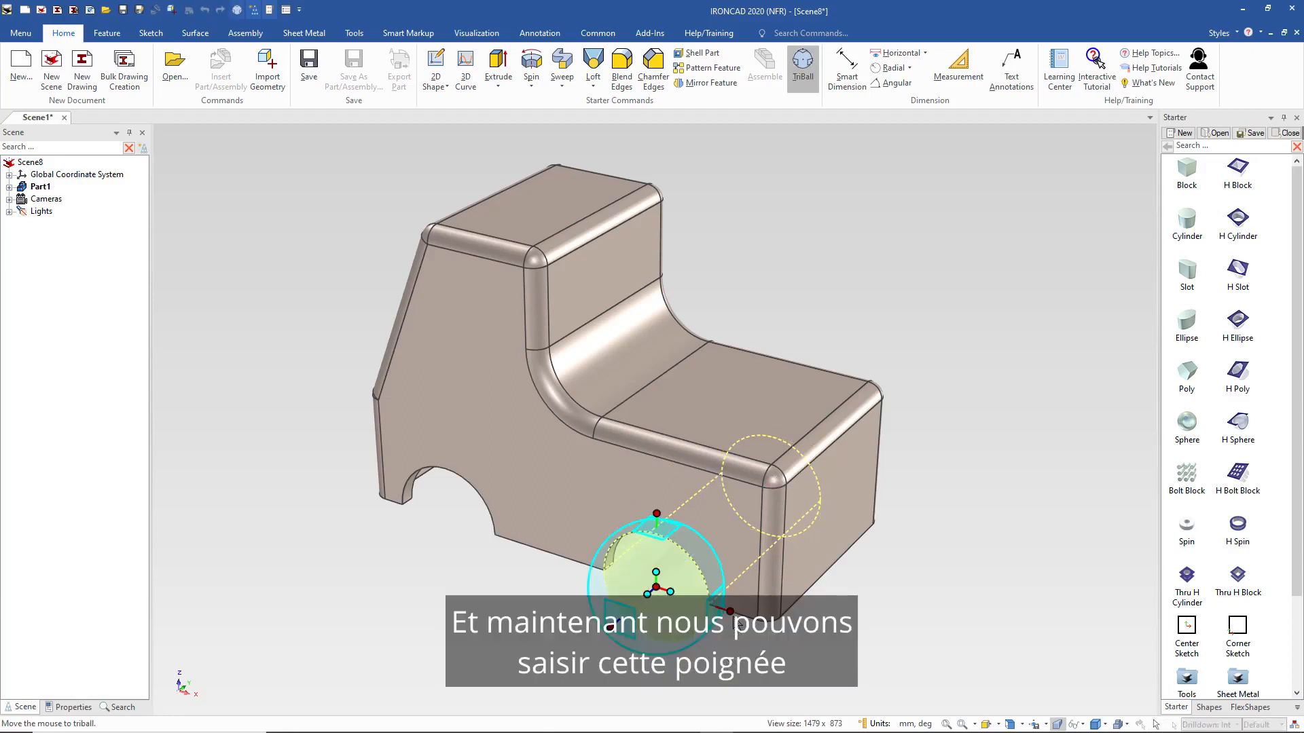
pyautogui.moveTo(735, 611)
pyautogui.mouseDown()
pyautogui.moveTo(706, 603)
pyautogui.moveTo(740, 615)
pyautogui.mouseUp()
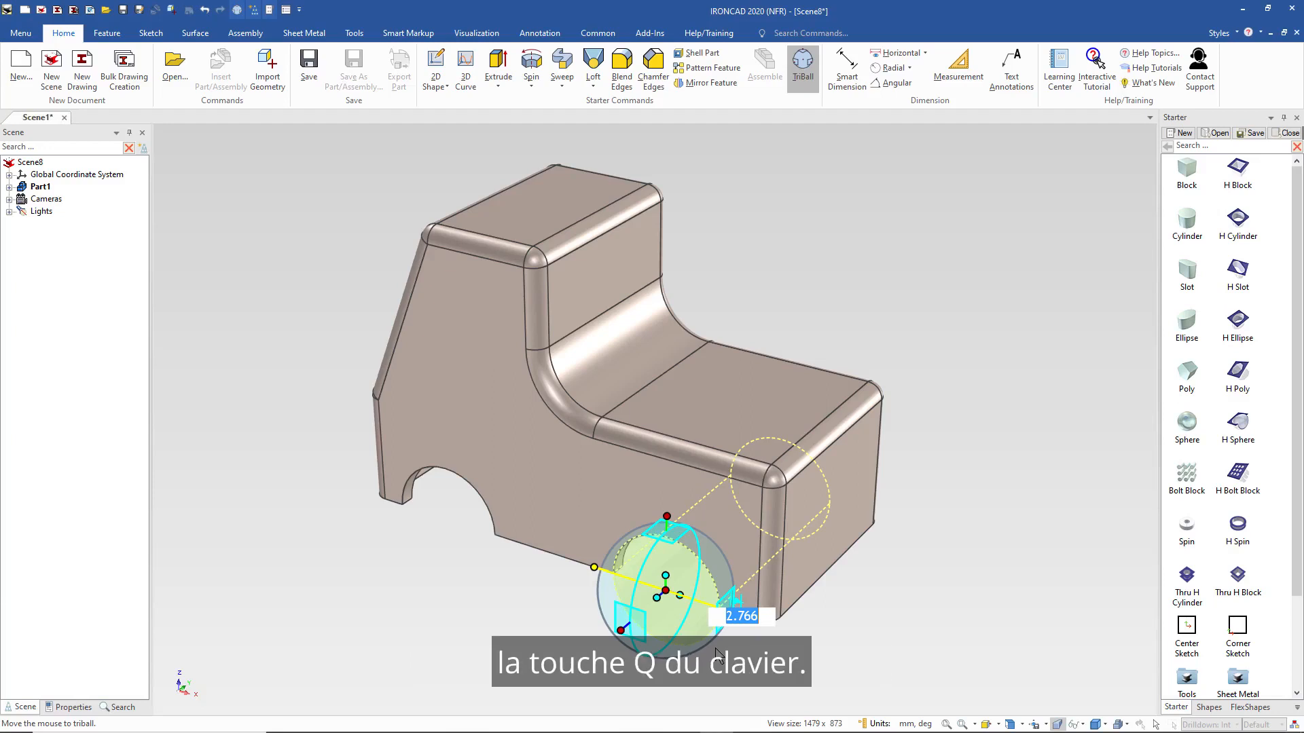
pyautogui.press('q')
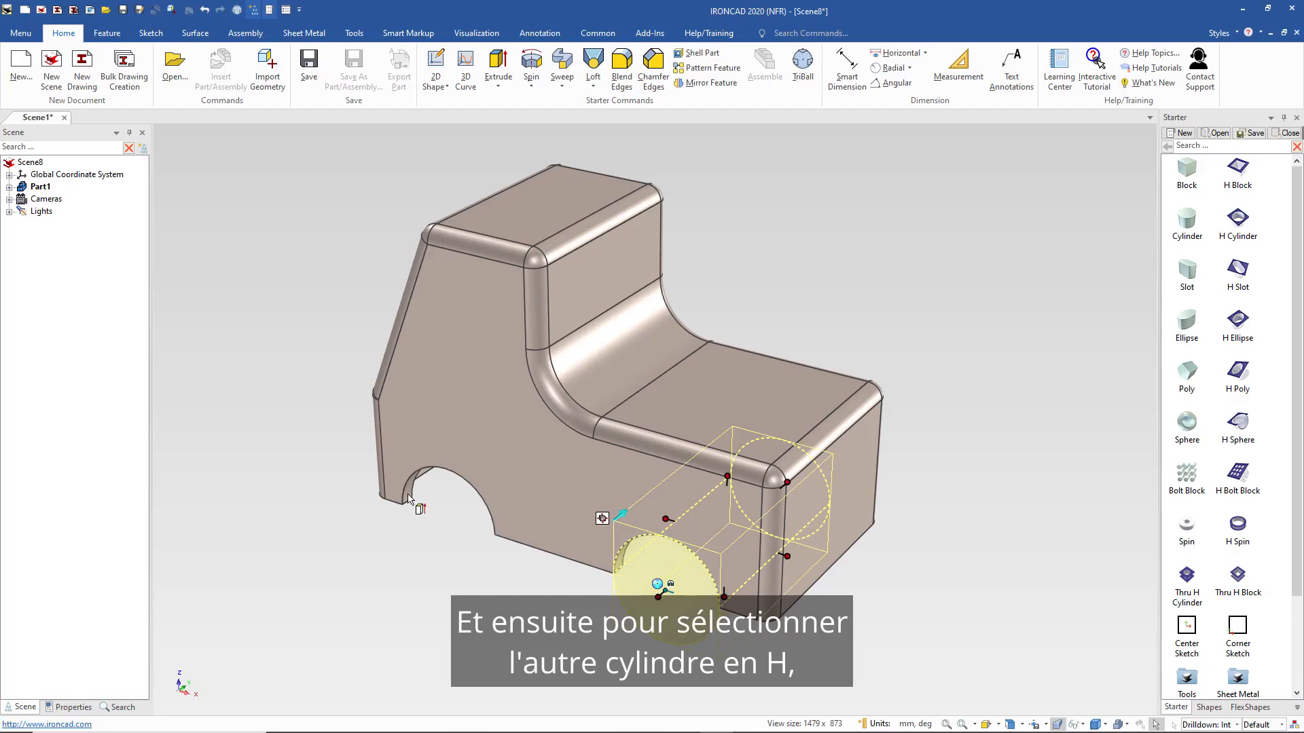
# Select the cab-end wheel cutout and shift it about 2.2 mm along the body towards the hood with the TriBall.
pyautogui.scroll(2, 408, 500)
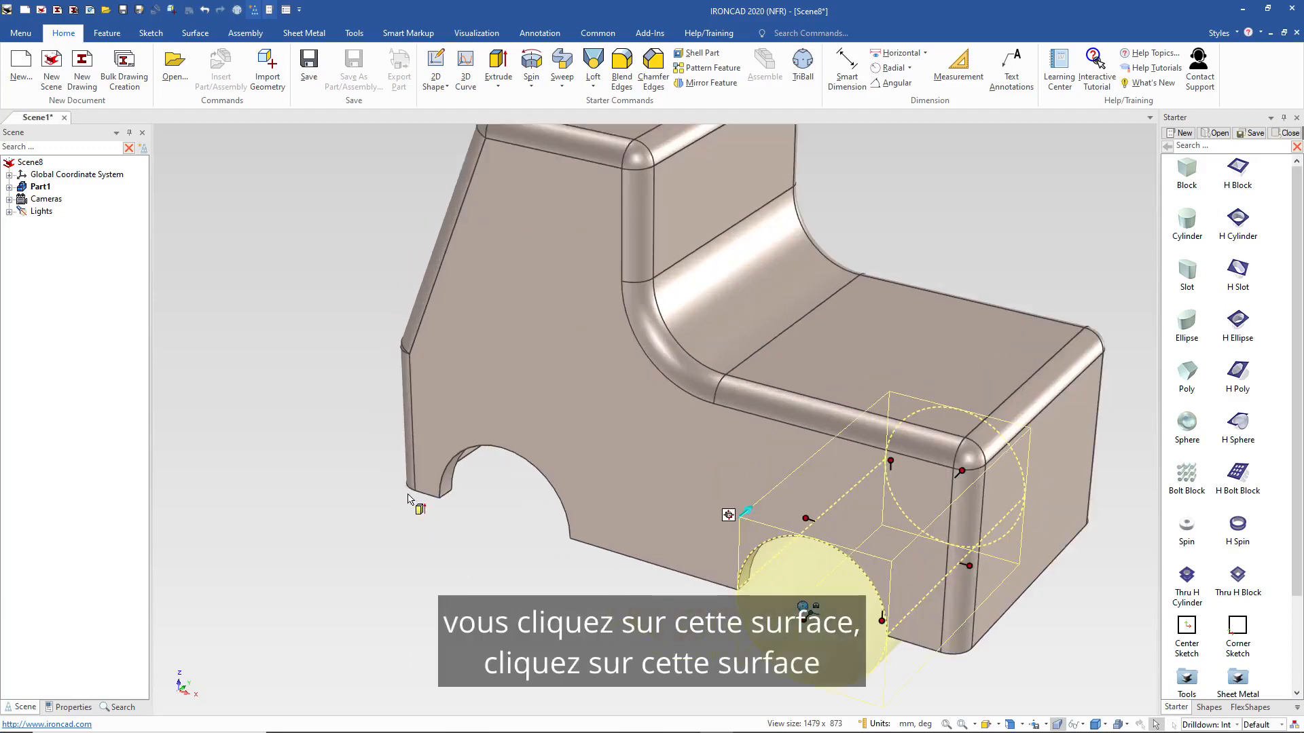
pyautogui.click(449, 485)
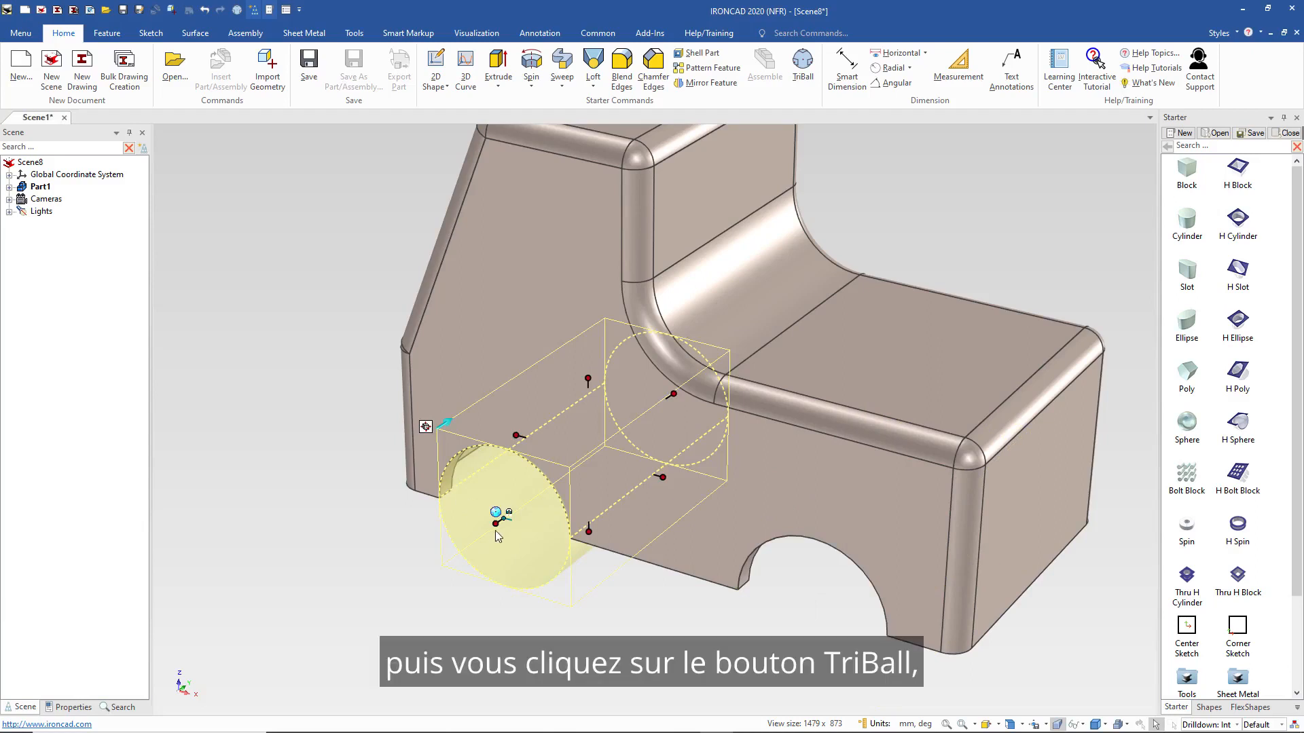
pyautogui.press('F10')
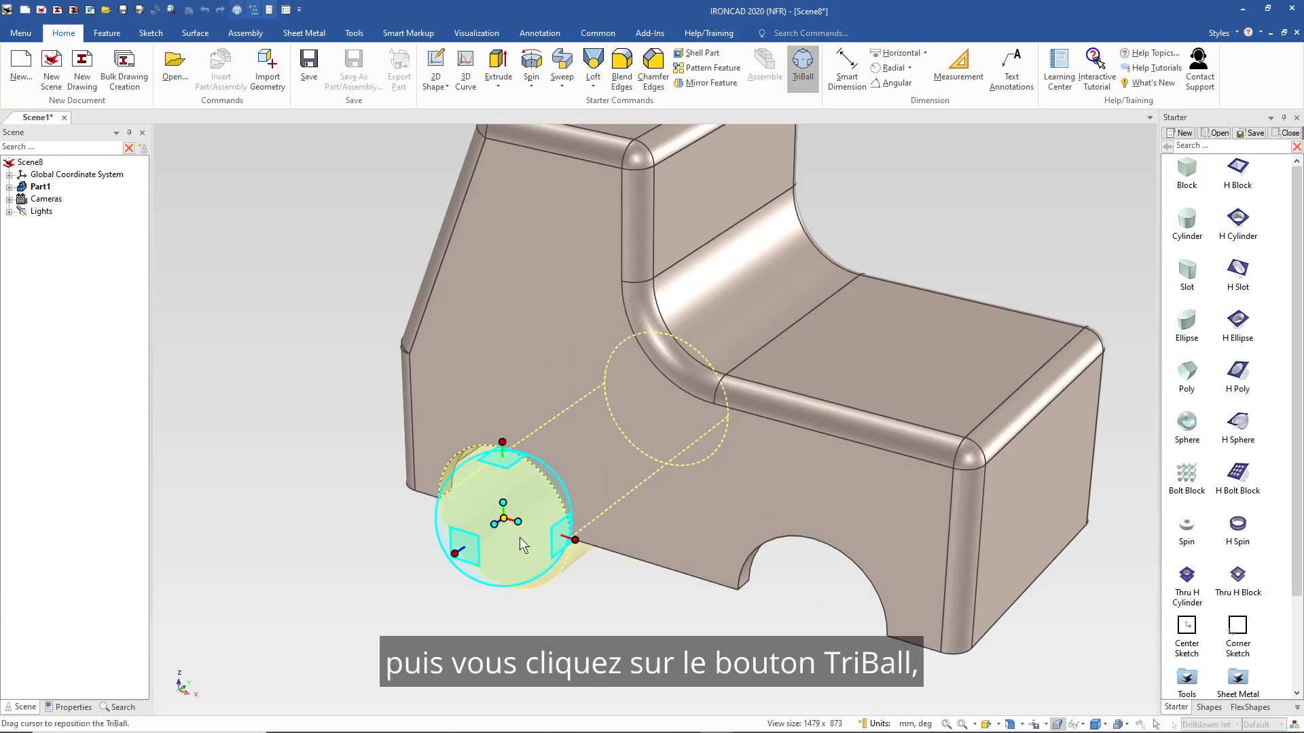
pyautogui.moveTo(581, 541); pyautogui.dragTo(584, 543)
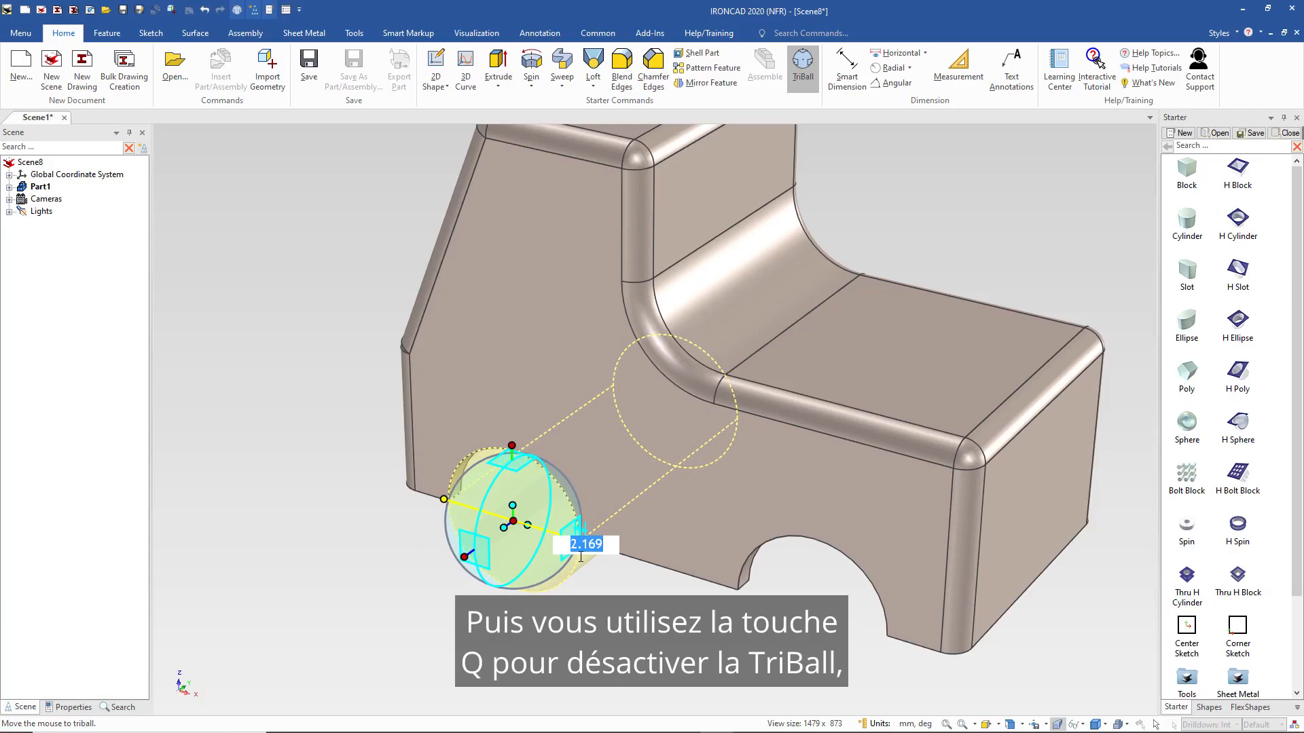
pyautogui.press('q')
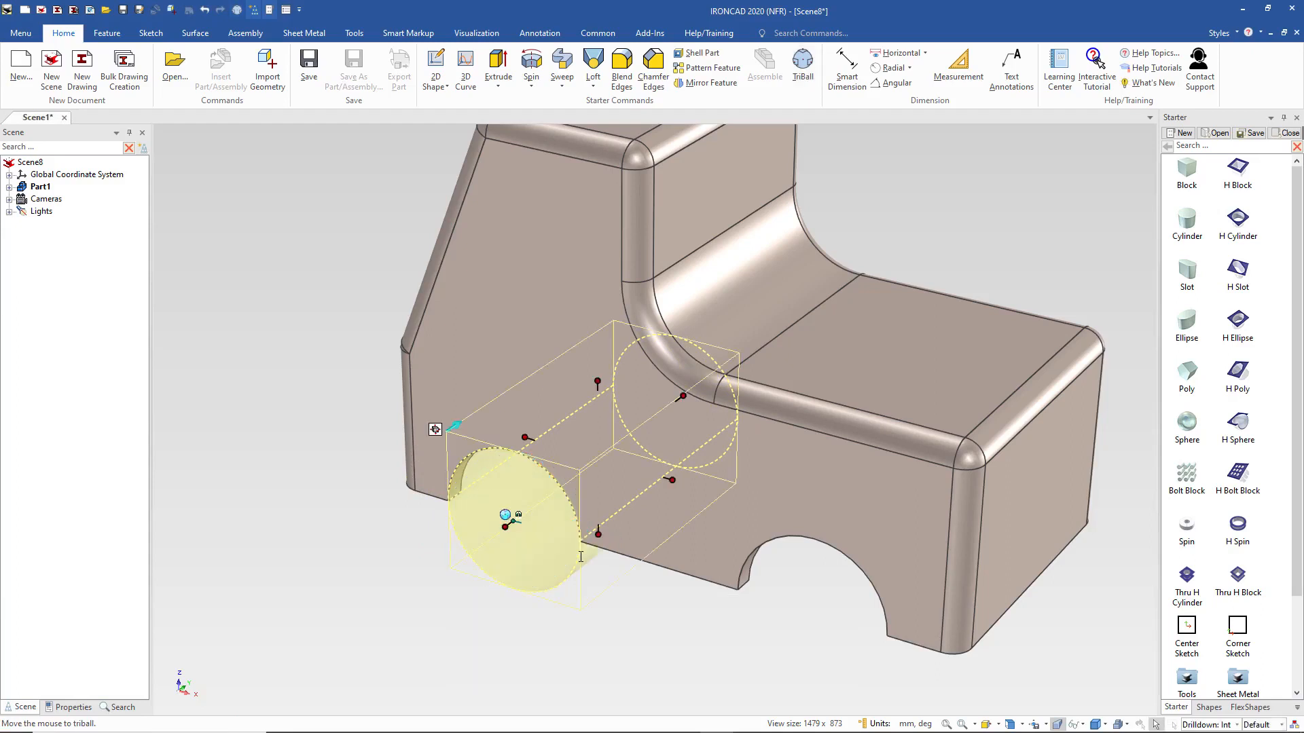
pyautogui.click(638, 582)
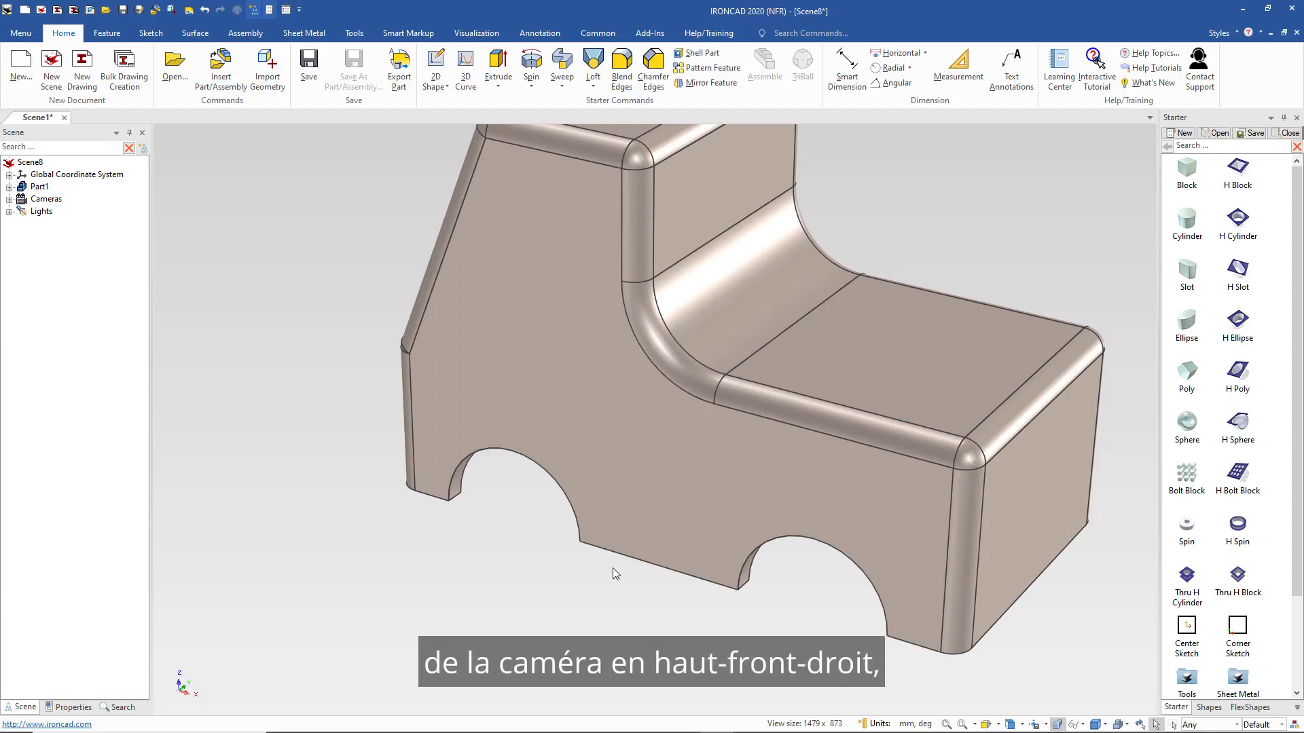
# Close the toy car scene without saving the changes.
pyautogui.hotkey('ctrl', '7')
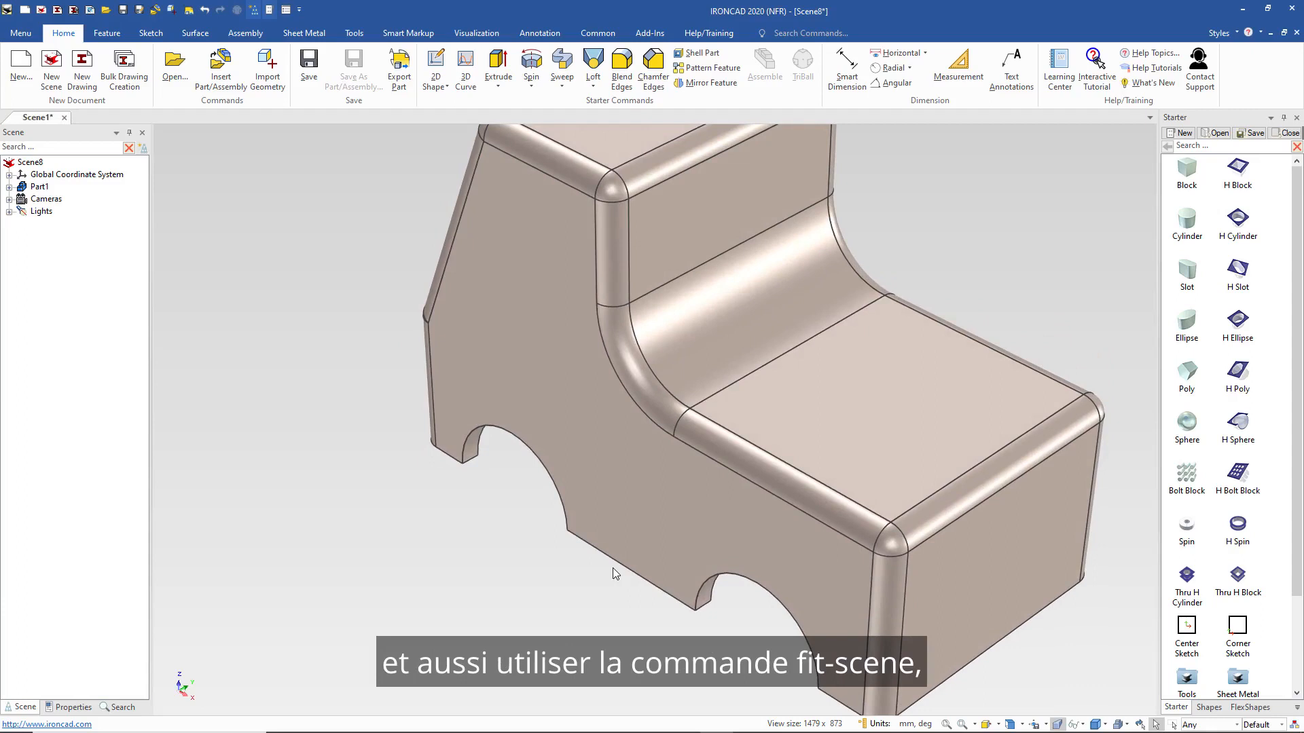
pyautogui.press('F8')
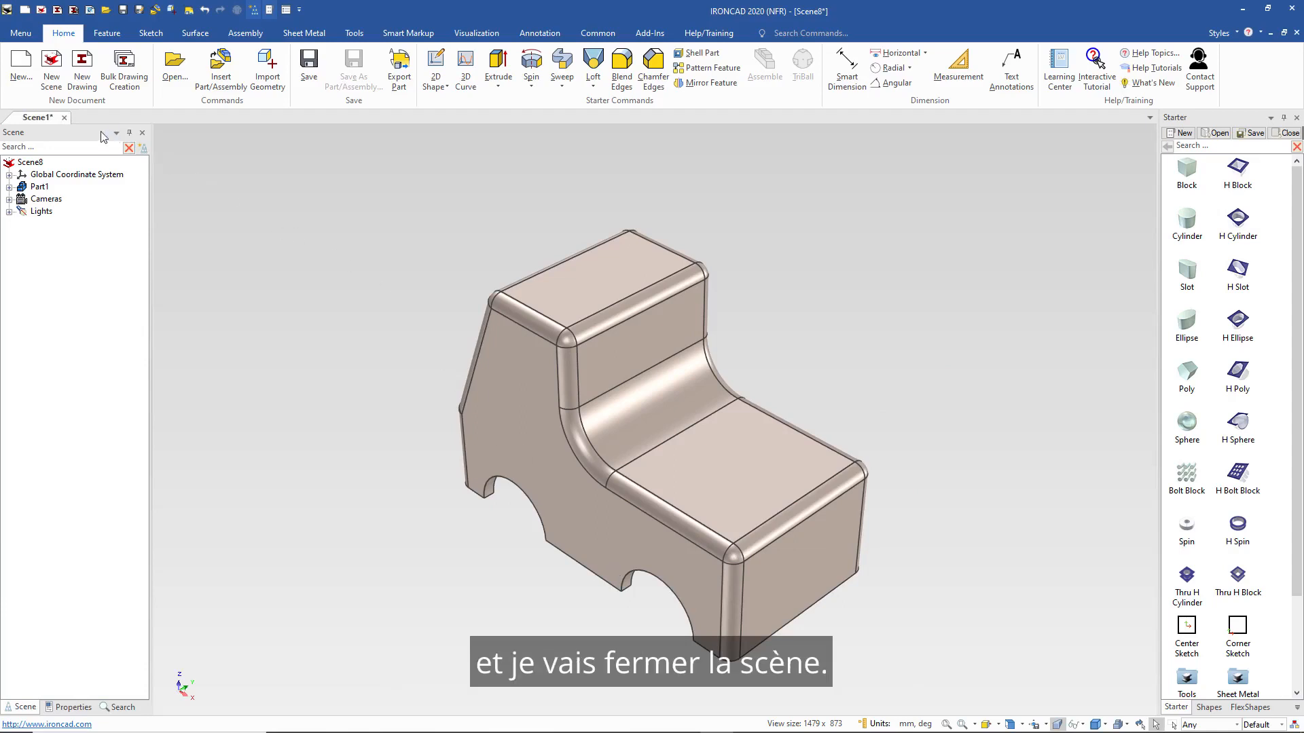
pyautogui.click(64, 118)
pyautogui.click(663, 400)
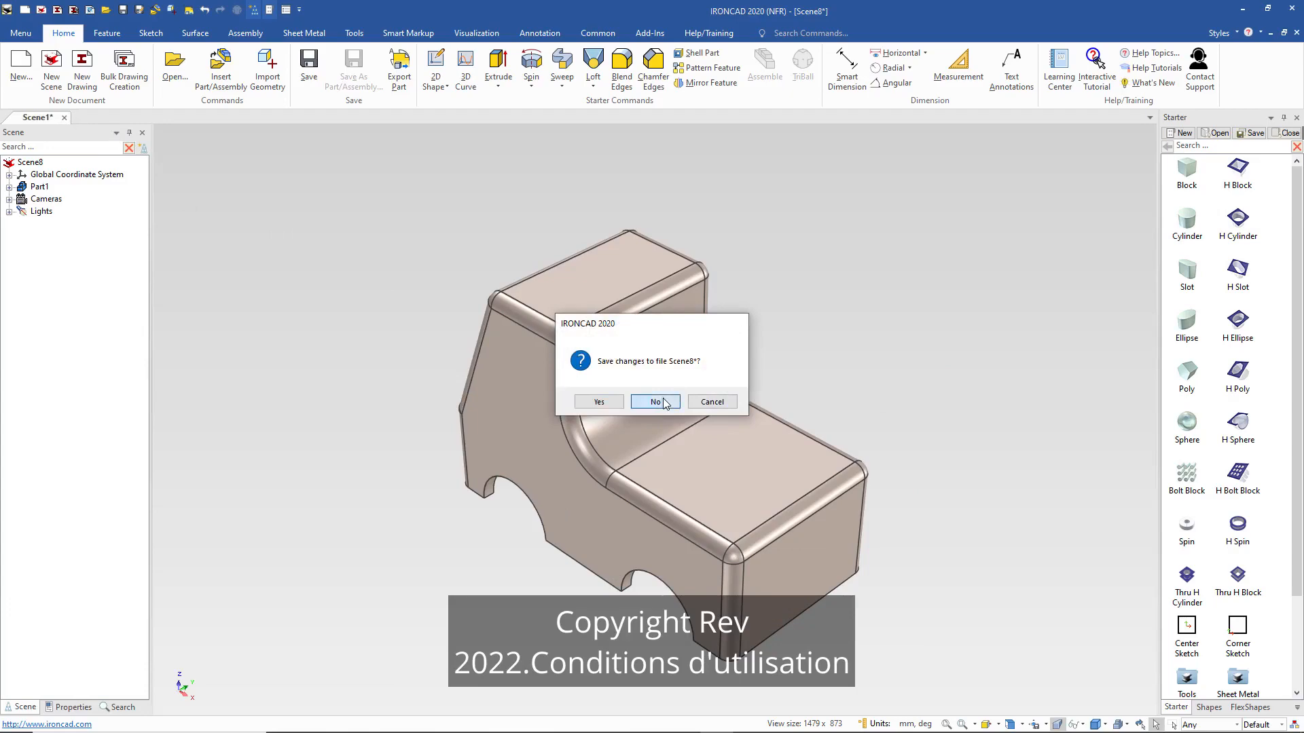